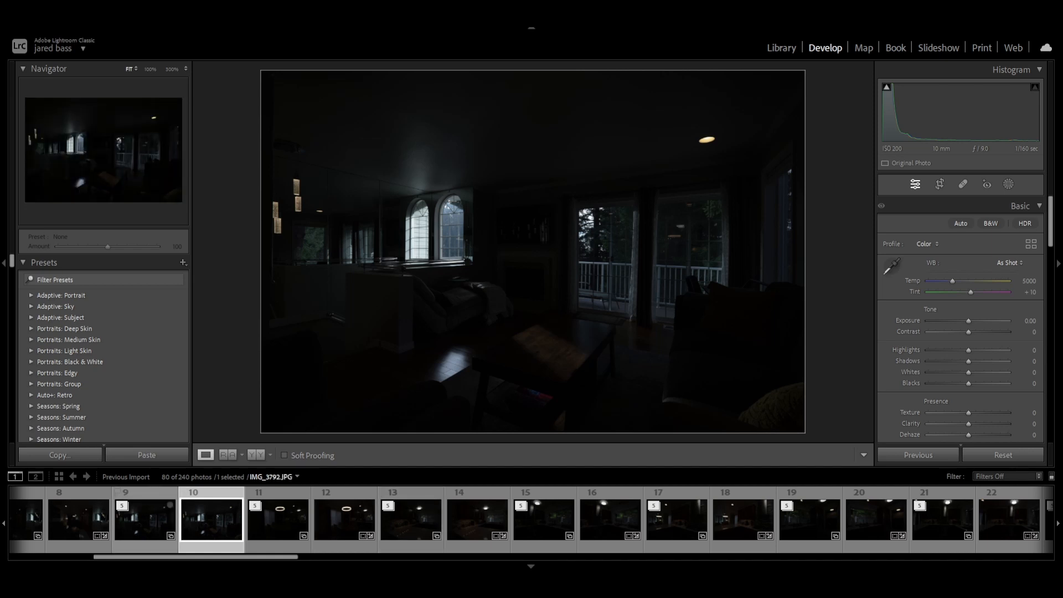
Expand the five-photo bracket stack starting with IMG_3792.JPG, view its exposures from darkest to brightest, and return to the first frame.
{"action": "left_click", "coordinate": [144, 519]}
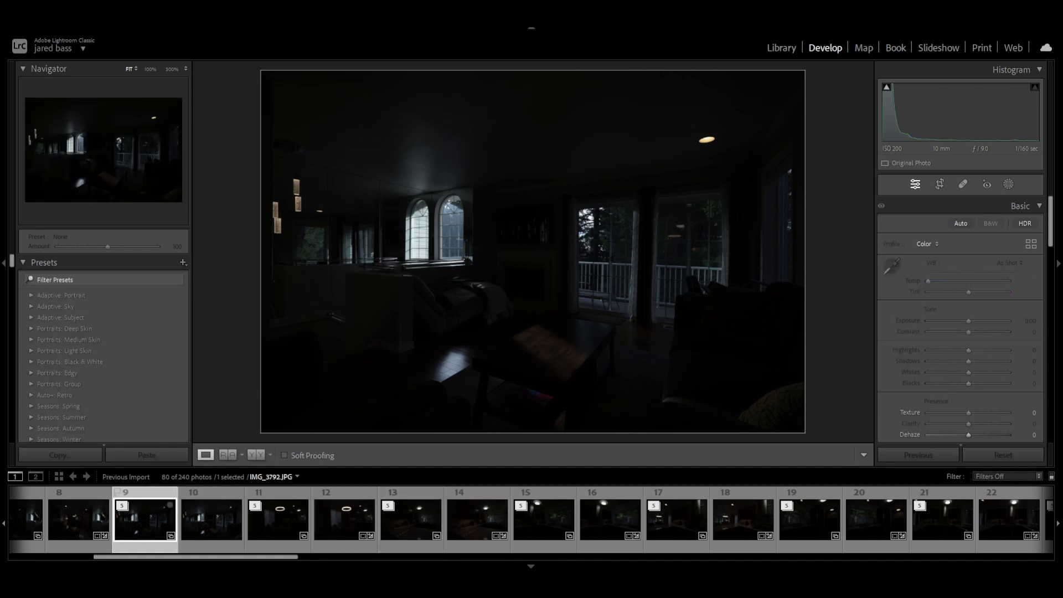
{"action": "key", "text": "s"}
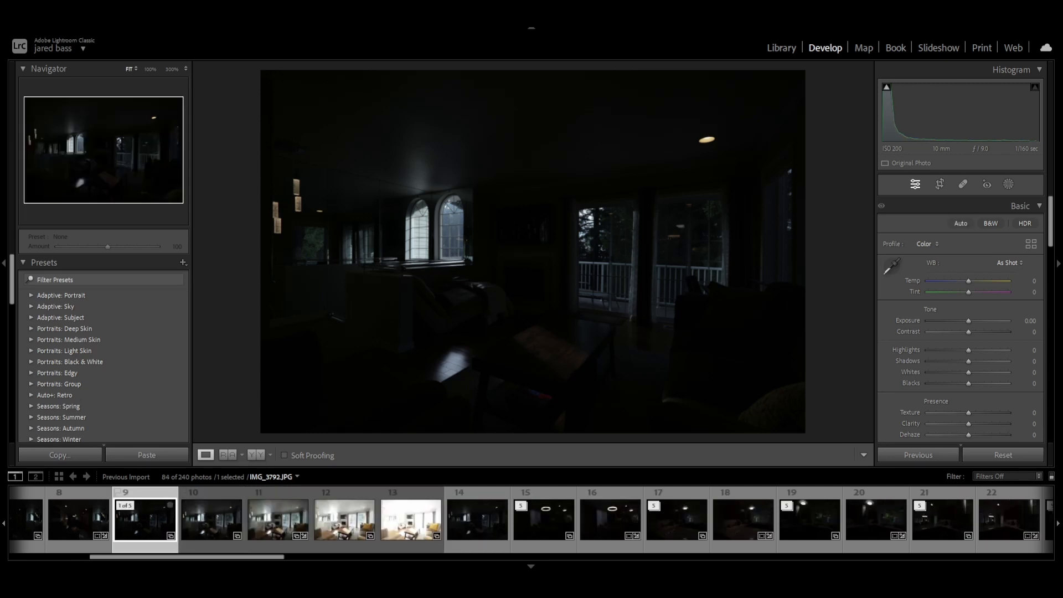
{"action": "key", "text": "Right"}
{"action": "key", "text": "Right"}
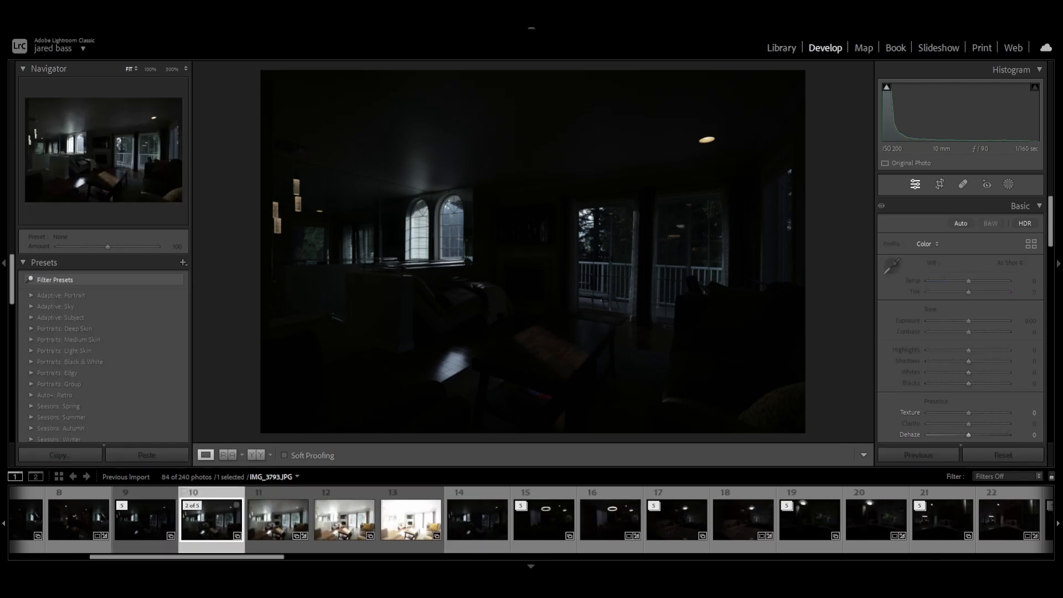
{"action": "key", "text": "Right"}
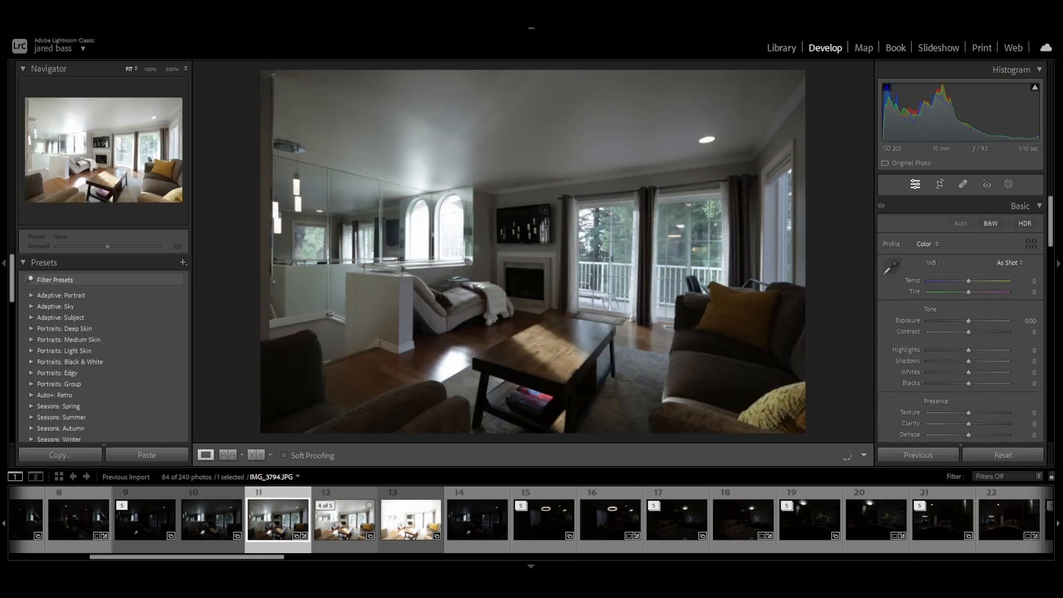
{"action": "key", "text": "Right"}
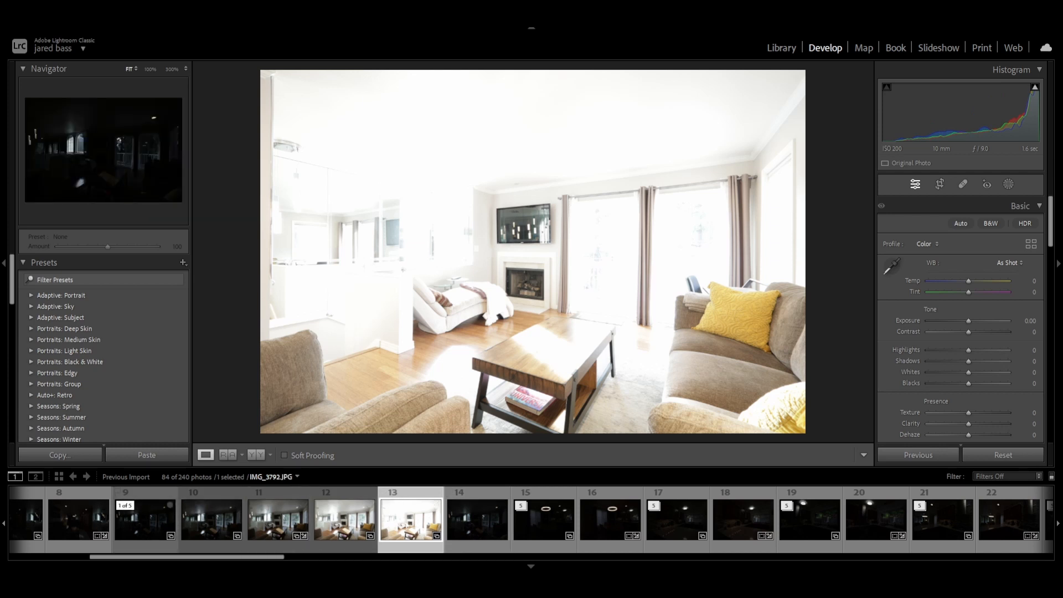
{"action": "left_click", "coordinate": [145, 519]}
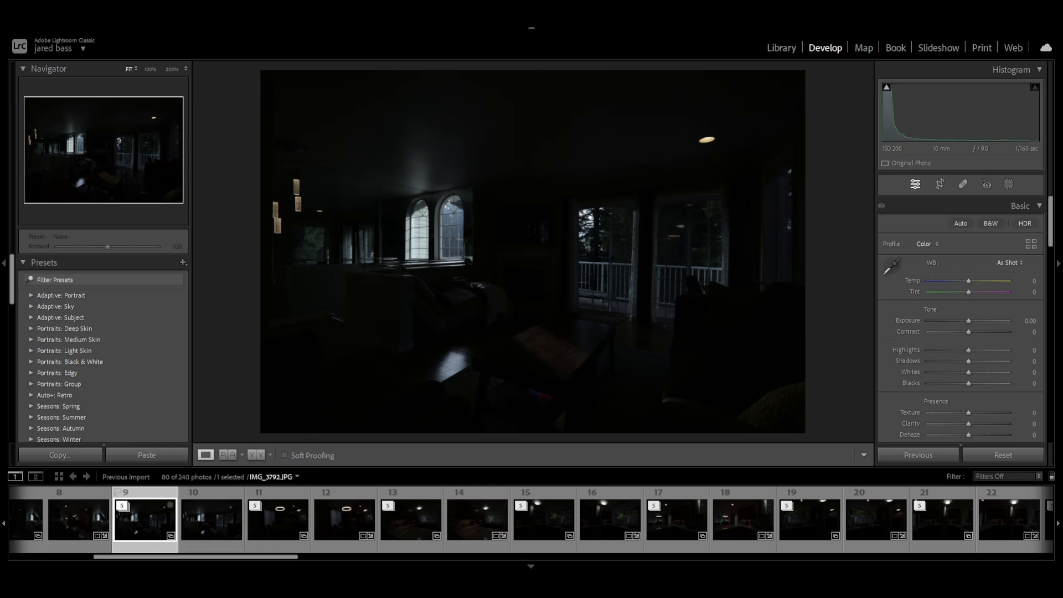
Reopen the IMG_3792.JPG stack, compare the brightest exposures with the darkest ones, and collapse the stack.
{"action": "left_click", "coordinate": [122, 506]}
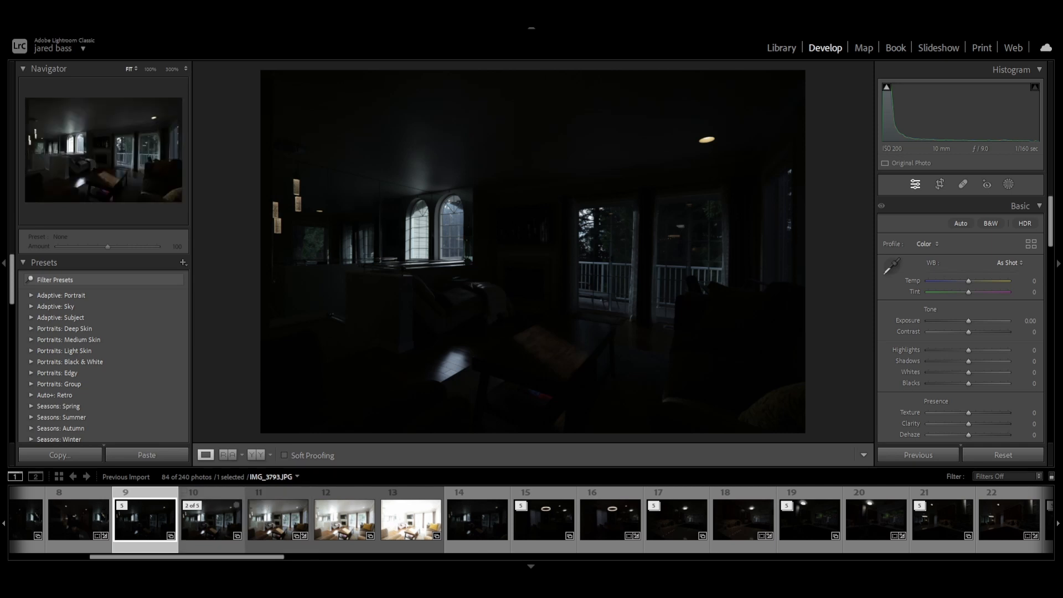
{"action": "left_click", "coordinate": [410, 518]}
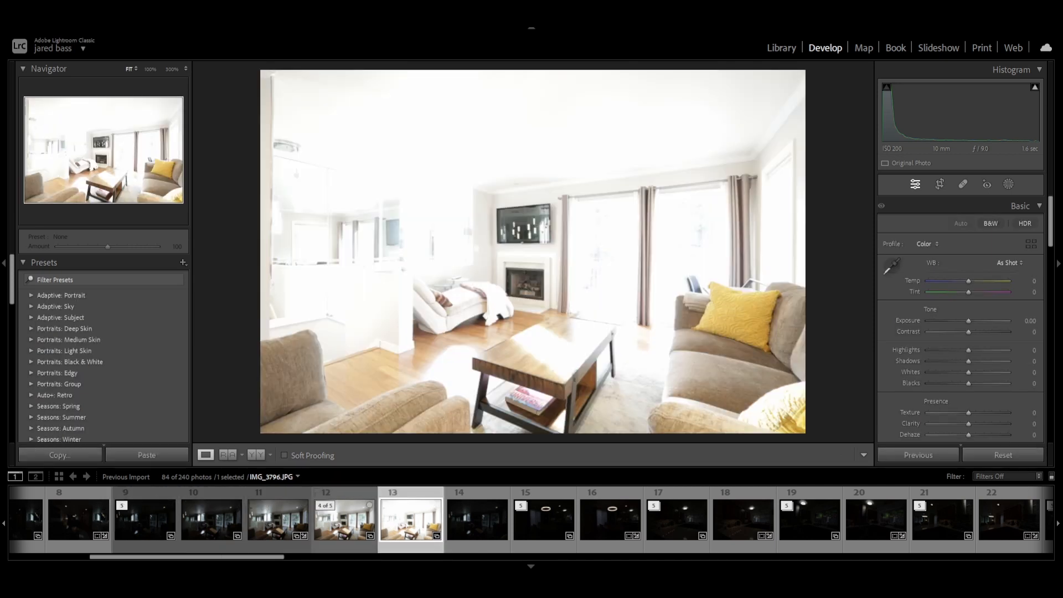
{"action": "left_click", "coordinate": [344, 519]}
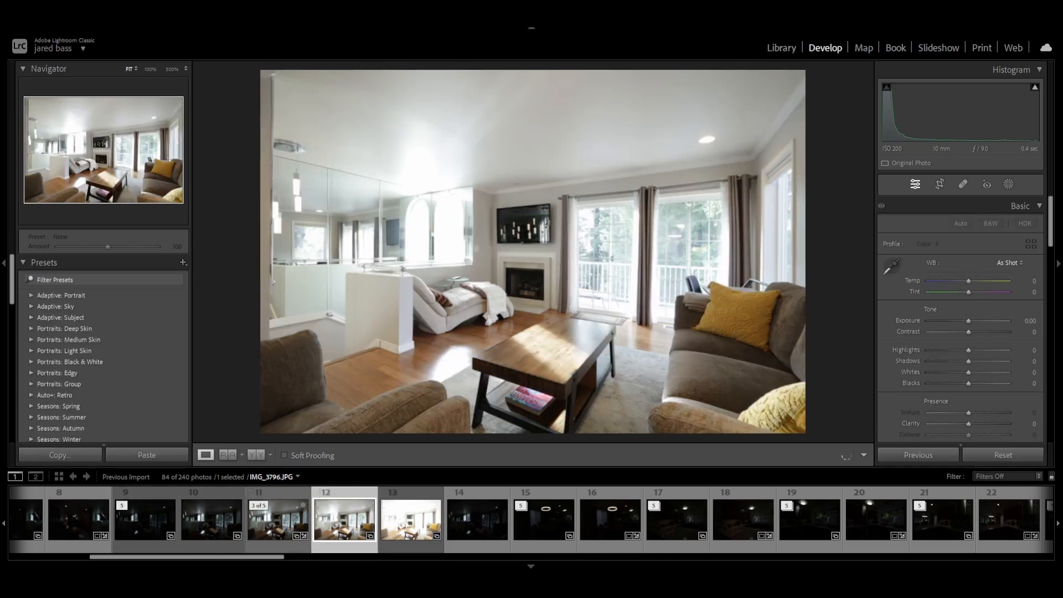
{"action": "left_click", "coordinate": [211, 518]}
{"action": "left_click", "coordinate": [144, 518]}
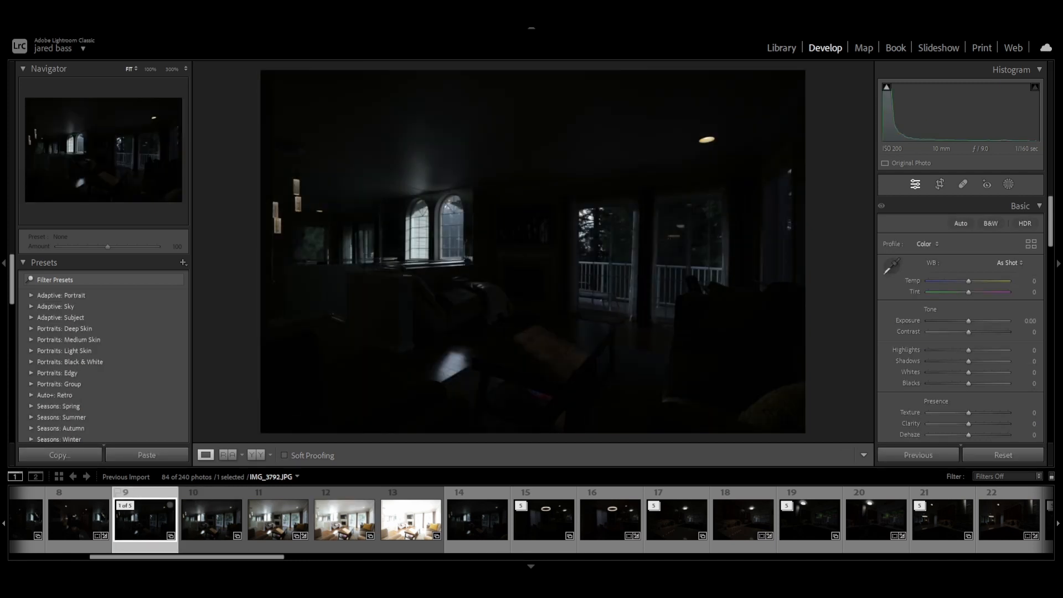
{"action": "left_click", "coordinate": [124, 506]}
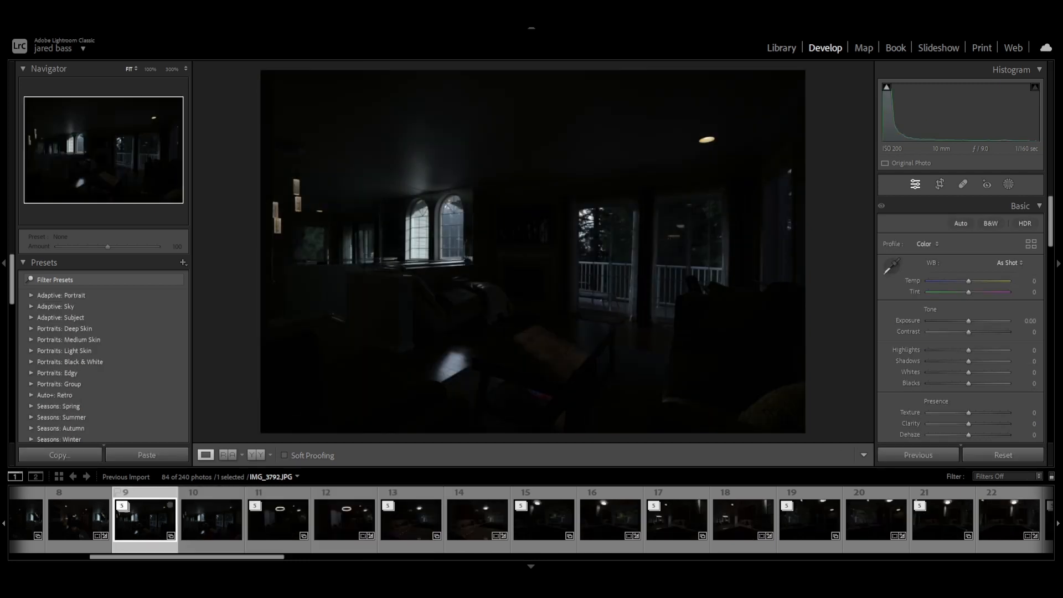
View the merged IMG_3792-HDR.dng, compare it with the middle exposure of its source bracket, and collapse the stack.
{"action": "left_click", "coordinate": [210, 519]}
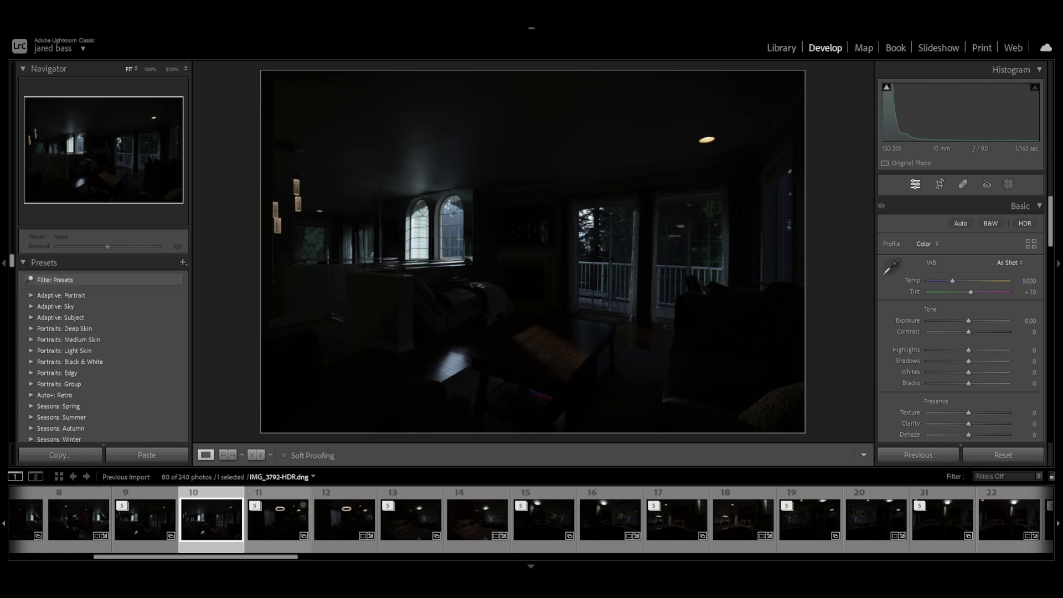
{"action": "left_click", "coordinate": [121, 505]}
{"action": "left_click", "coordinate": [277, 519]}
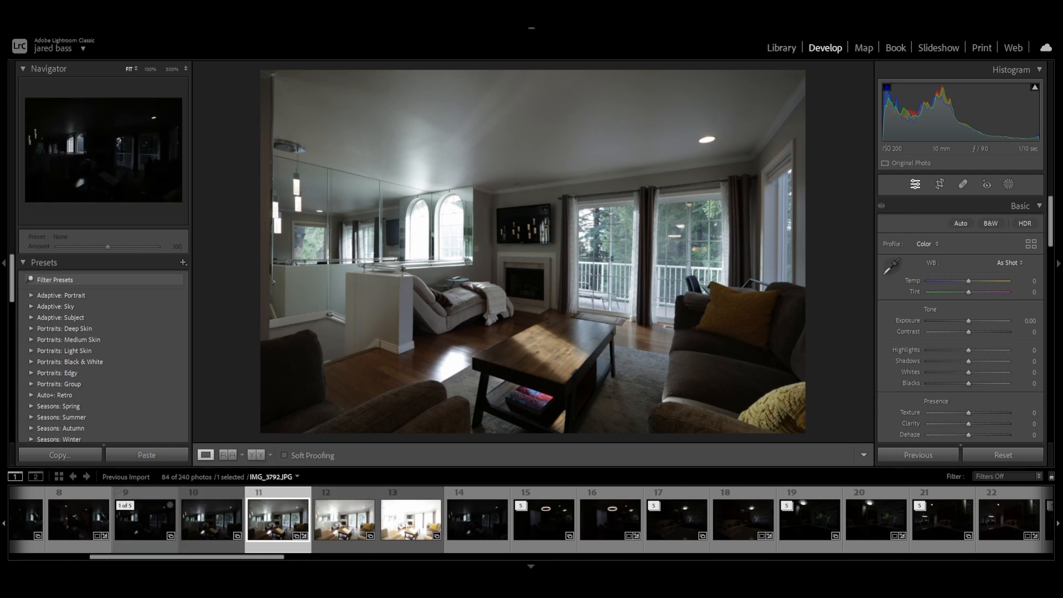
{"action": "left_click", "coordinate": [144, 519]}
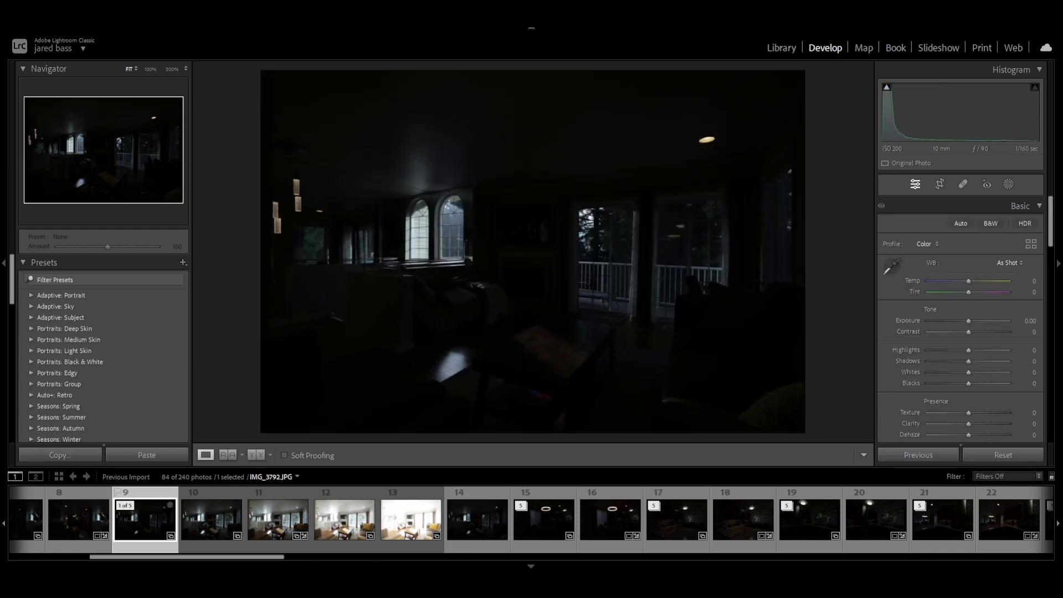
{"action": "left_click", "coordinate": [124, 505]}
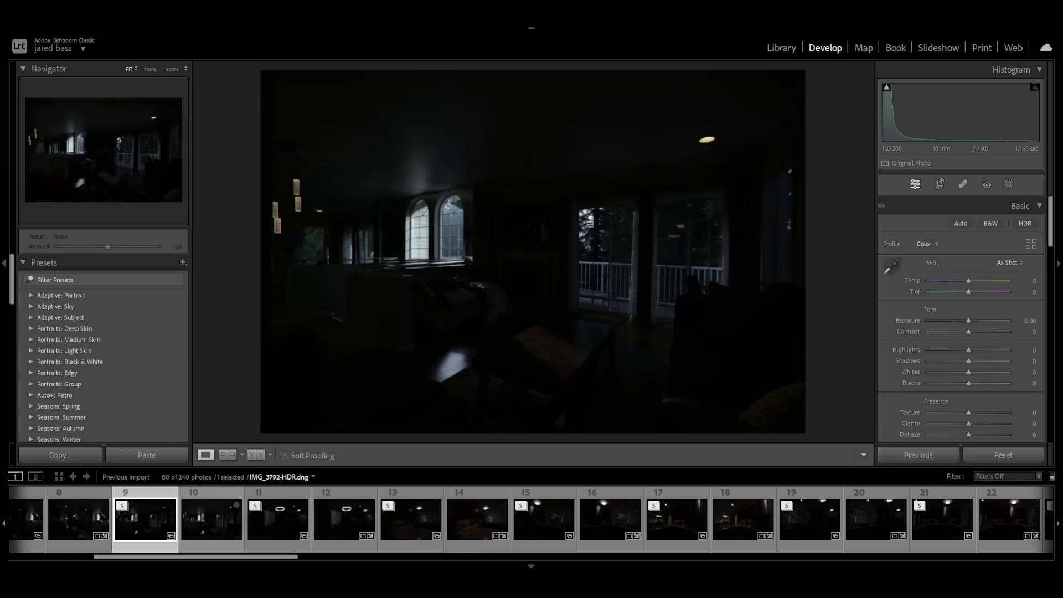
Raise the Exposure of IMG_3792-HDR.dng to +5.20 and inspect the chaise and floor detail at 100%.
{"action": "left_click", "coordinate": [211, 519]}
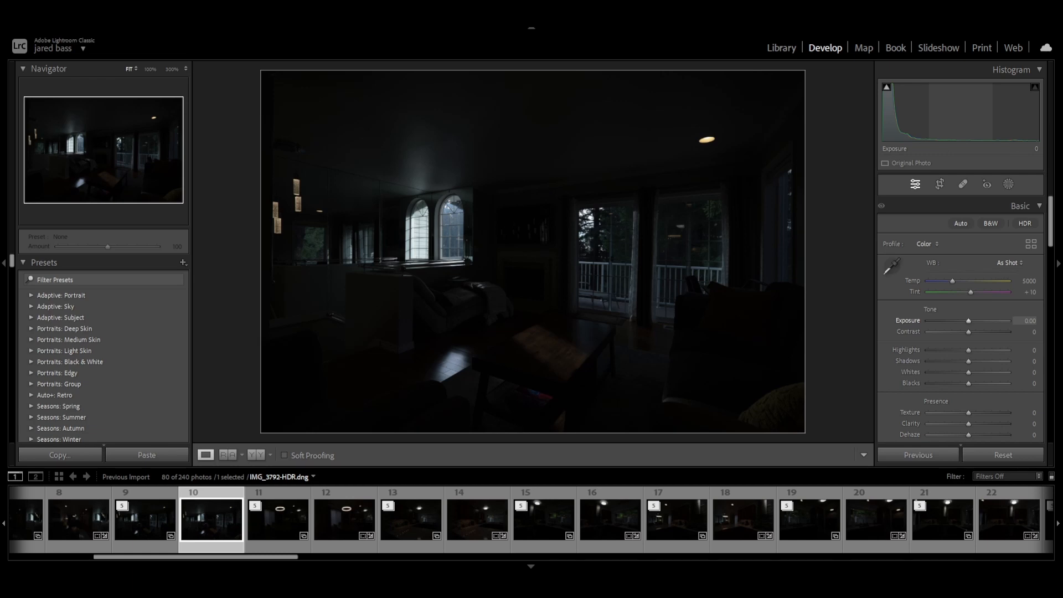
{"action": "left_click_drag", "start_coordinate": [968, 321], "coordinate": [988, 321]}
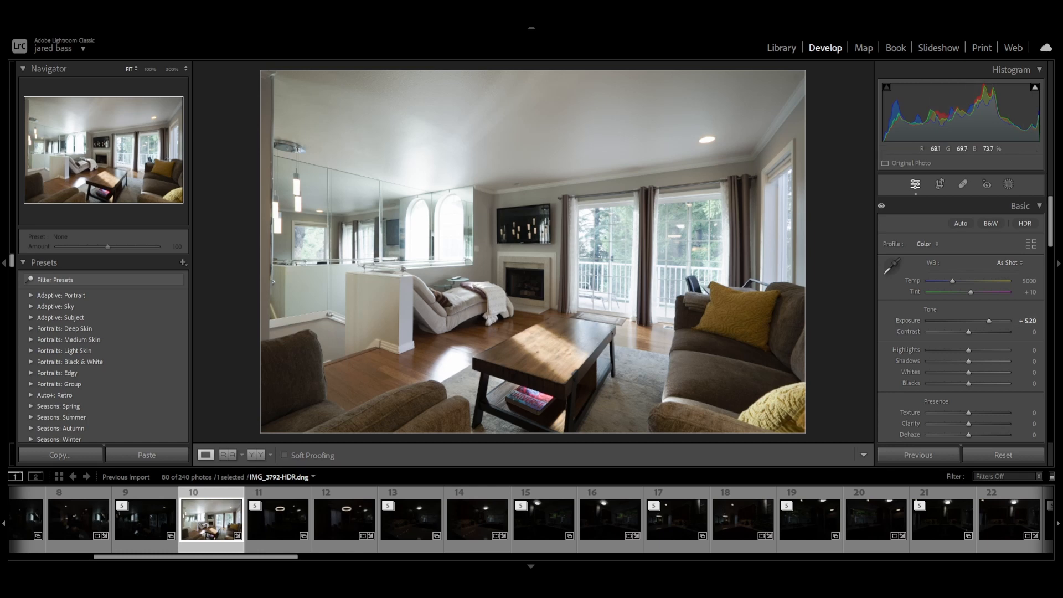
{"action": "left_click", "coordinate": [427, 330]}
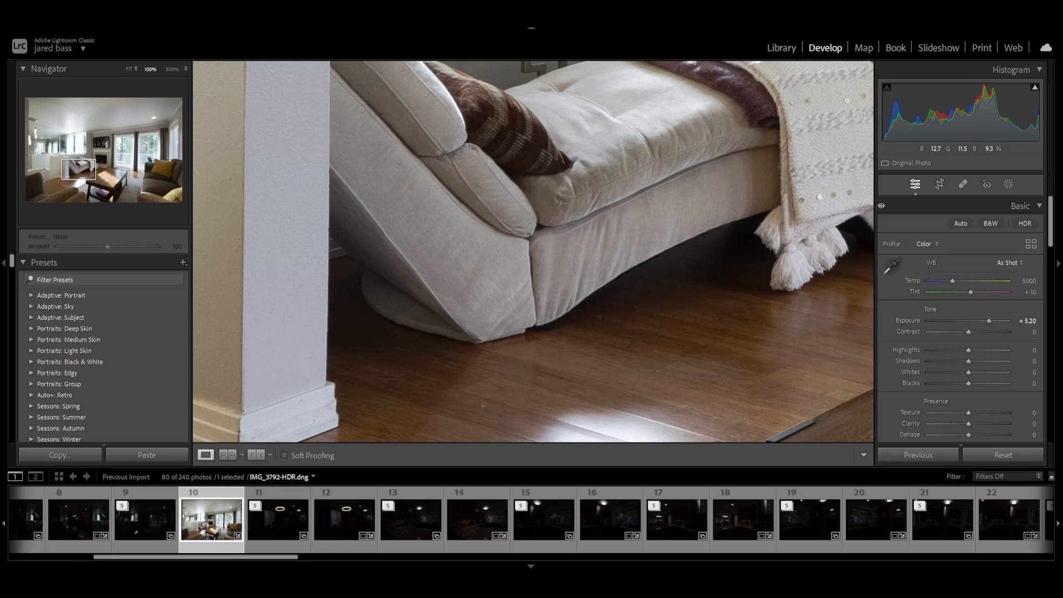
{"action": "key", "text": "z"}
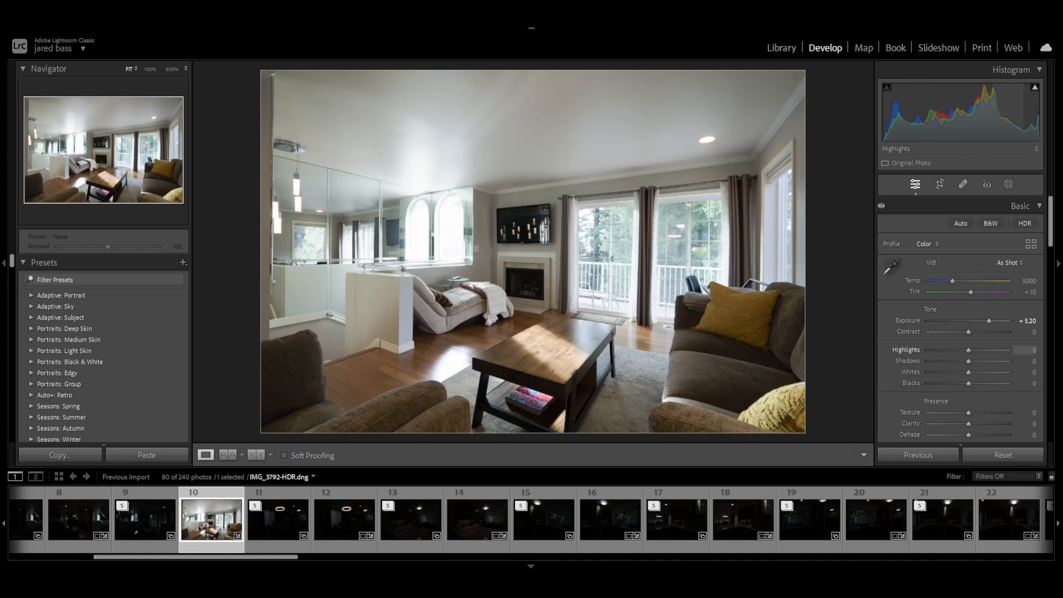
Balance the HDR photo's tones with Highlights at -100, Shadows at +71, Whites at +8 and Blacks at -5.
{"action": "left_click_drag", "start_coordinate": [968, 350], "coordinate": [927, 350]}
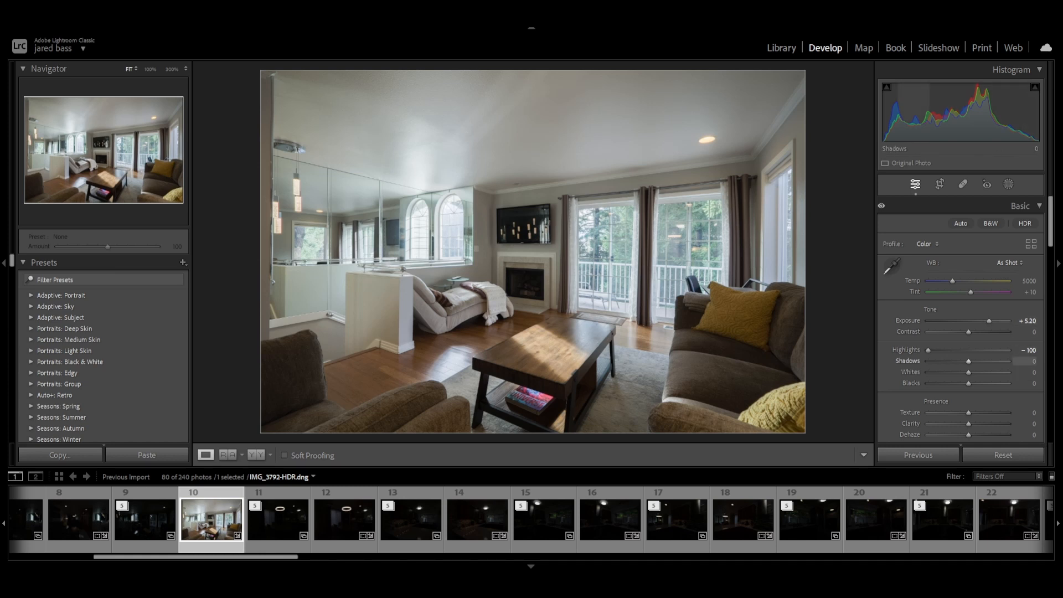
{"action": "left_click_drag", "start_coordinate": [968, 361], "coordinate": [995, 361]}
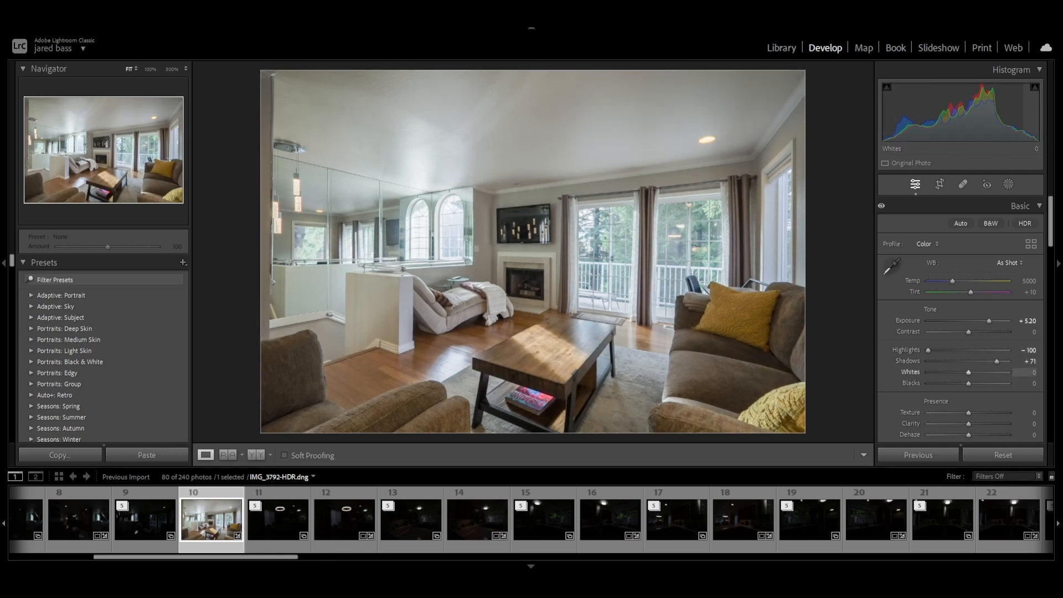
{"action": "left_click_drag", "start_coordinate": [968, 372], "coordinate": [969, 372]}
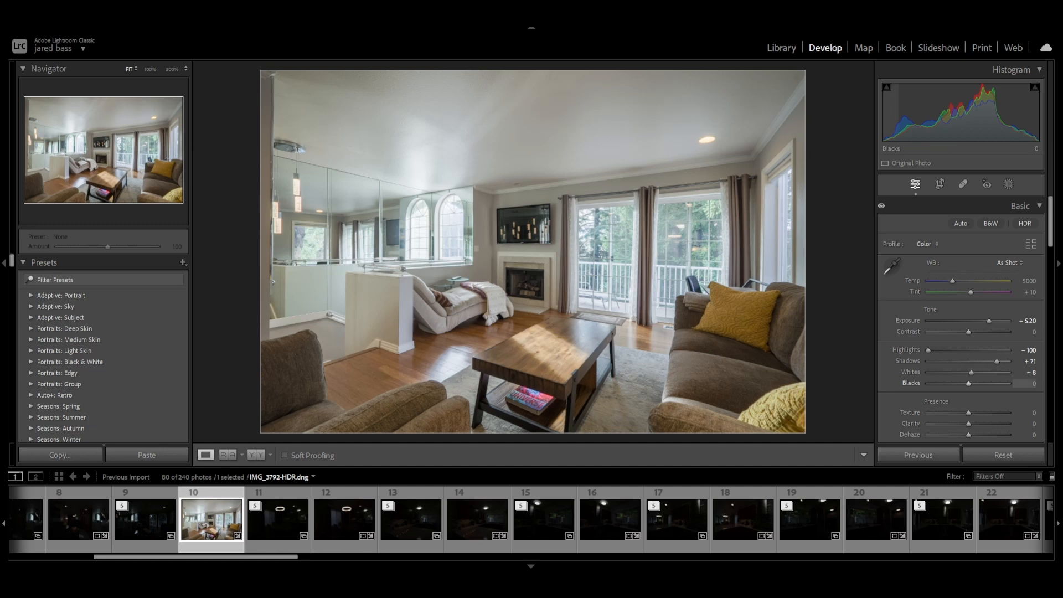
{"action": "left_click_drag", "start_coordinate": [968, 383], "coordinate": [967, 382]}
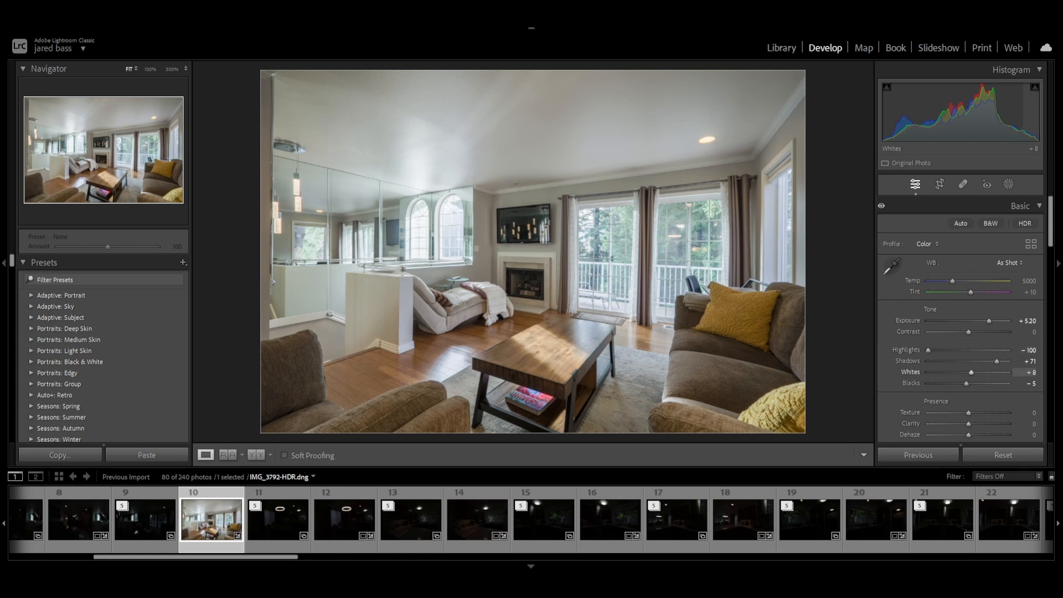
Lift the midtones on the point tone curve with the targeted adjustment tool, setting input 125 to output 138.
{"action": "scroll", "coordinate": [1023, 396], "scroll_direction": "down", "scroll_amount": 2}
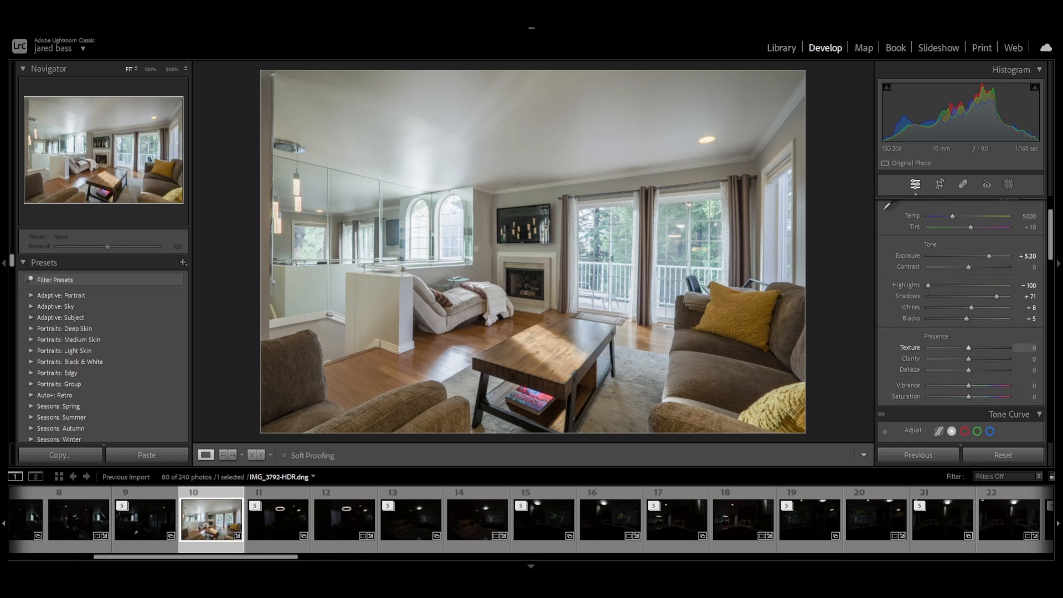
{"action": "scroll", "coordinate": [1024, 347], "scroll_direction": "down", "scroll_amount": 4}
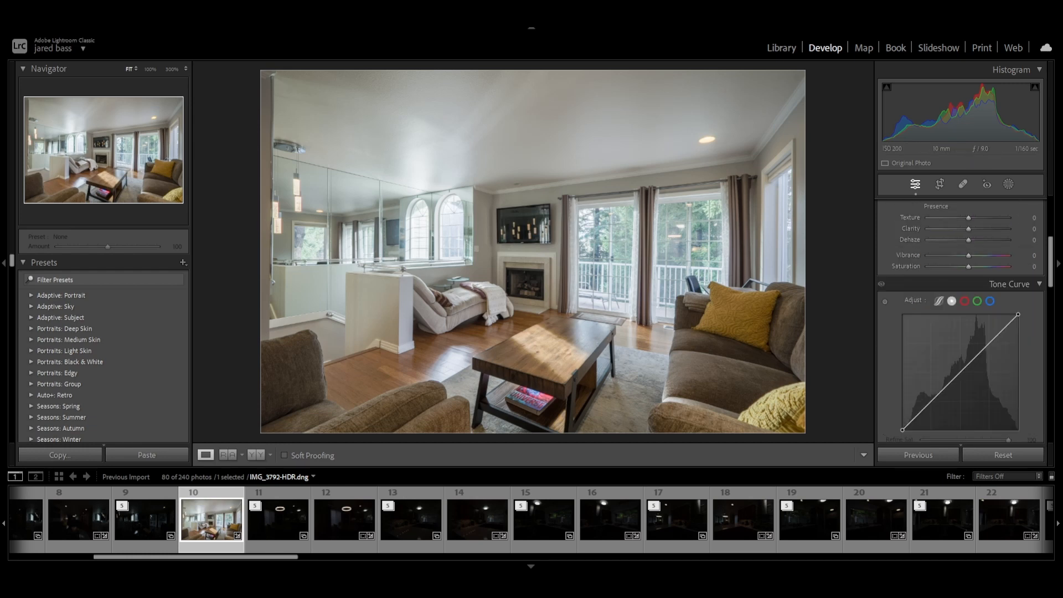
{"action": "scroll", "coordinate": [961, 321], "scroll_direction": "down", "scroll_amount": 2}
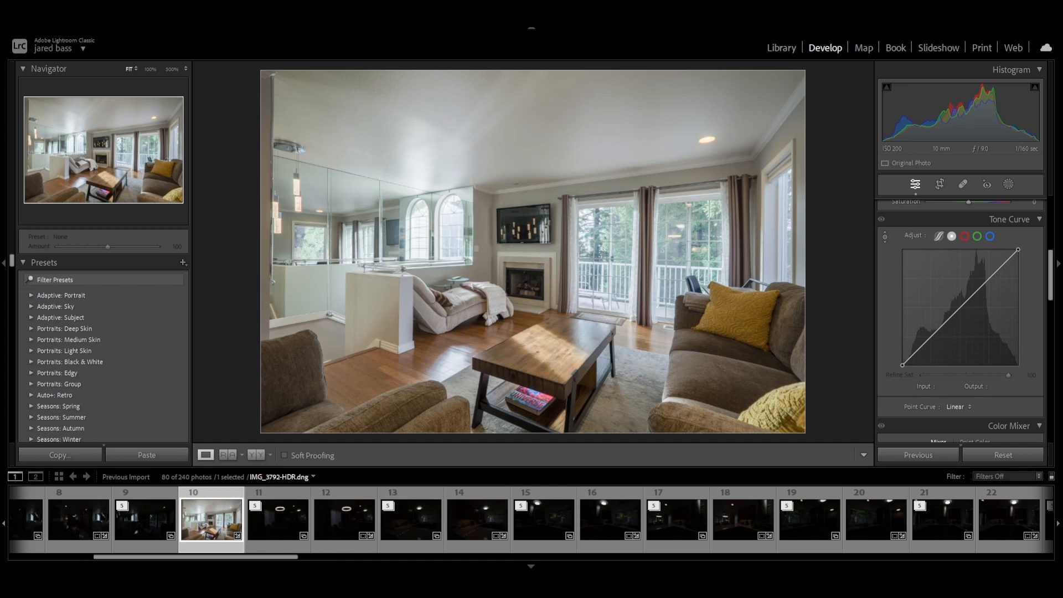
{"action": "key", "text": "ctrl+alt+shift+t"}
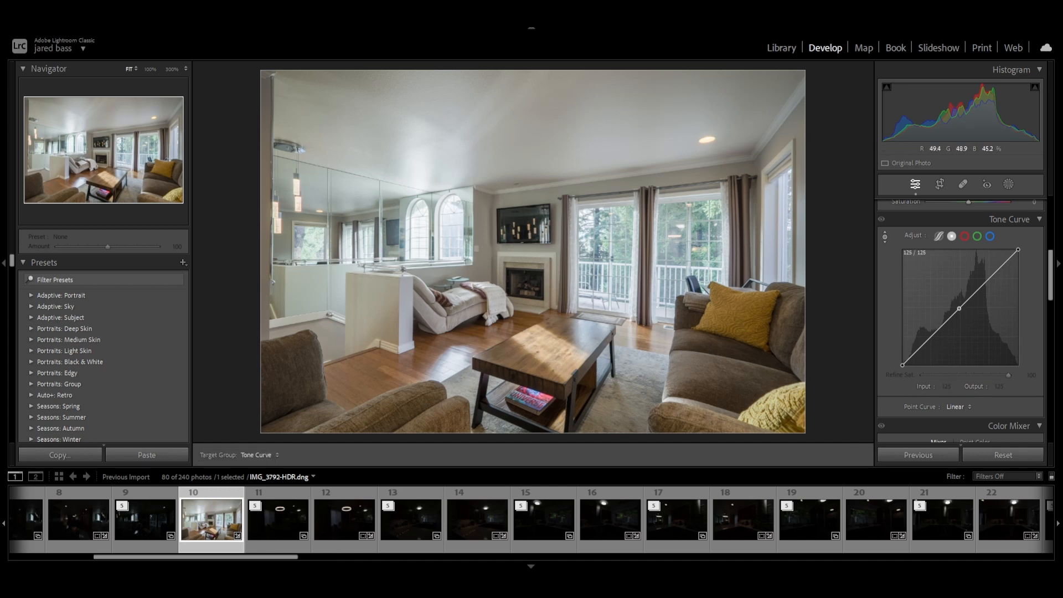
{"action": "key", "text": "Up"}
{"action": "key", "text": "Up"}
{"action": "key", "text": "Up"}
{"action": "key", "text": "Up"}
{"action": "key", "text": "Up"}
{"action": "key", "text": "Up"}
{"action": "key", "text": "Up"}
{"action": "key", "text": "Up"}
{"action": "key", "text": "Up"}
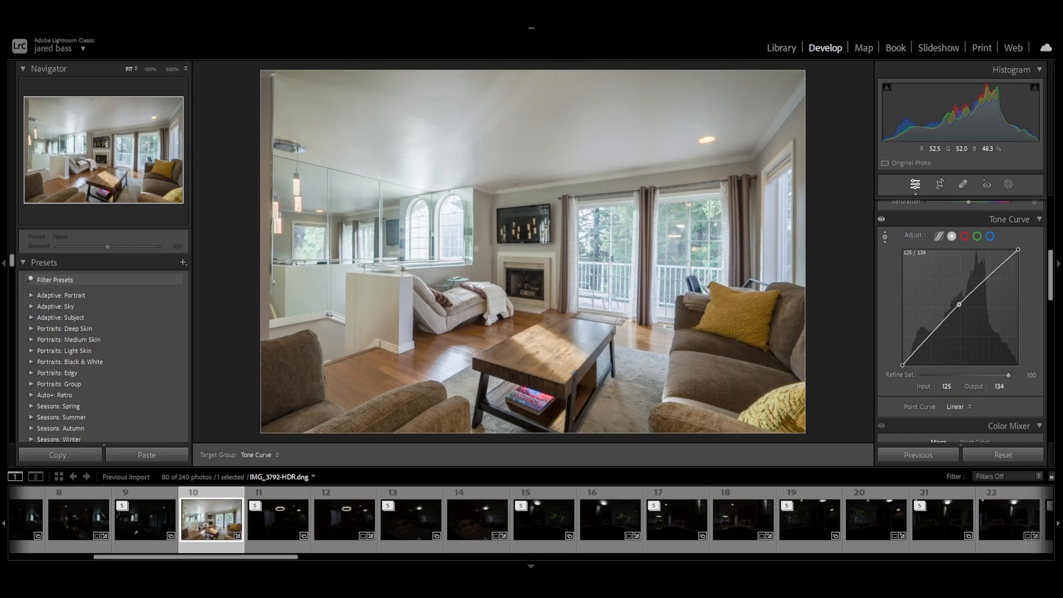
{"action": "key", "text": "Up"}
{"action": "key", "text": "Up"}
{"action": "key", "text": "Up"}
{"action": "key", "text": "Up"}
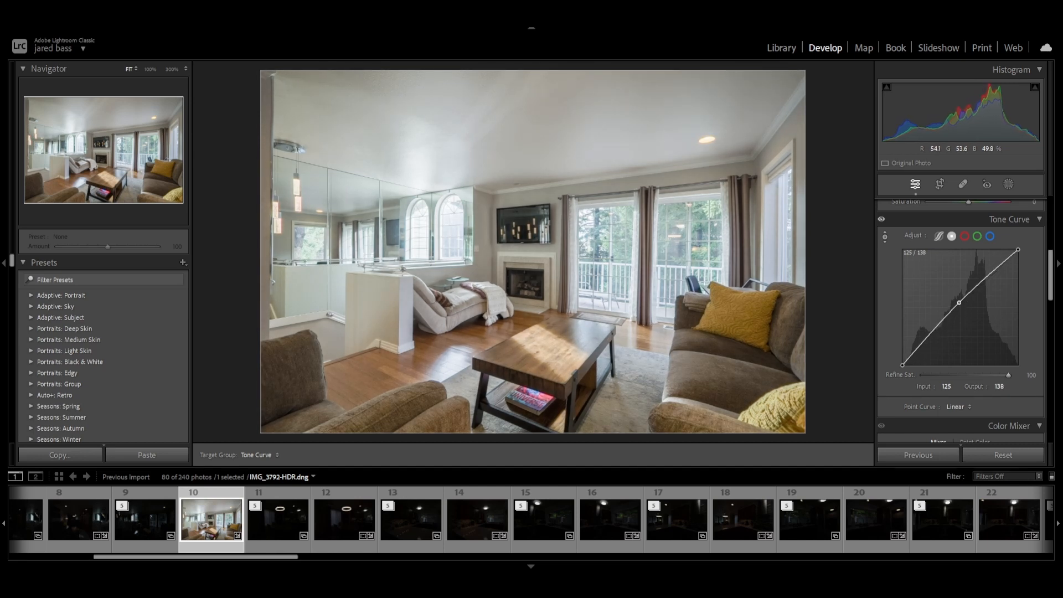
{"action": "key", "text": "Down"}
{"action": "key", "text": "Down"}
{"action": "key", "text": "Down"}
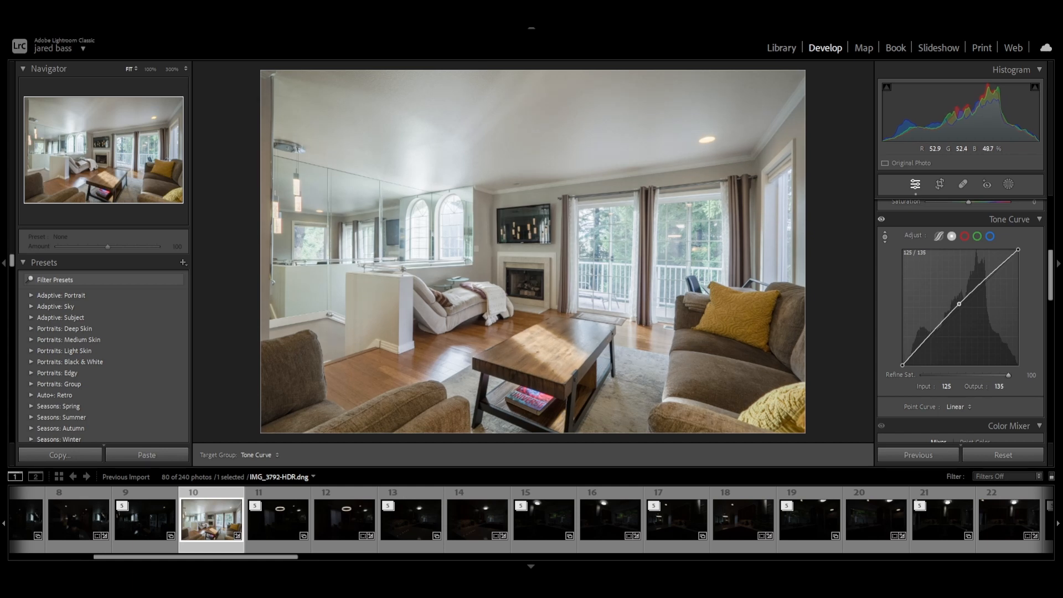
{"action": "key", "text": "Up"}
{"action": "key", "text": "Up"}
{"action": "key", "text": "Up"}
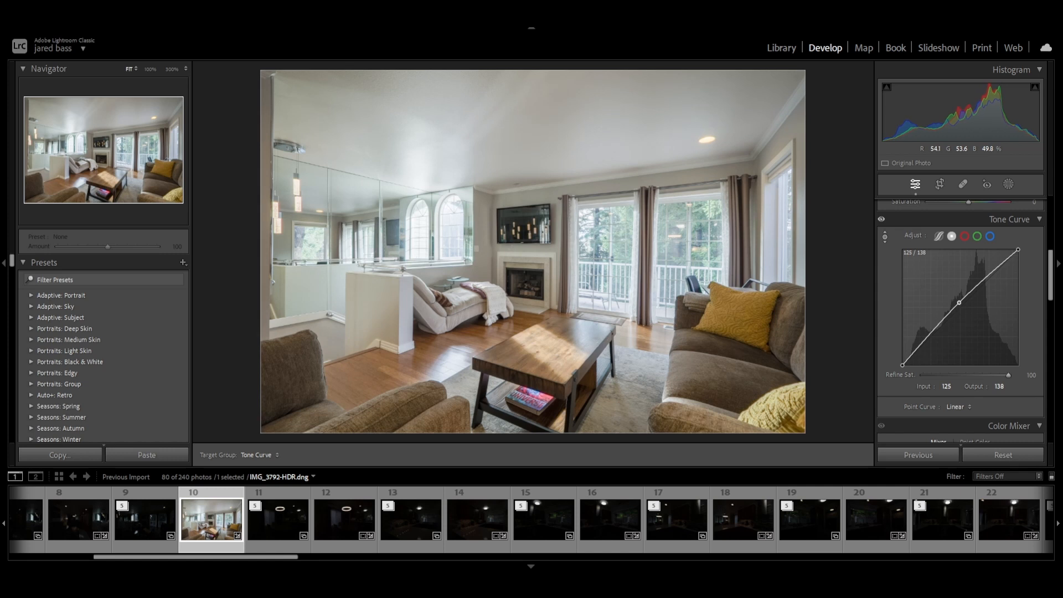
{"action": "key", "text": "Down"}
{"action": "key", "text": "Down"}
{"action": "key", "text": "Down"}
{"action": "key", "text": "Down"}
{"action": "key", "text": "Down"}
{"action": "key", "text": "Up"}
{"action": "key", "text": "Up"}
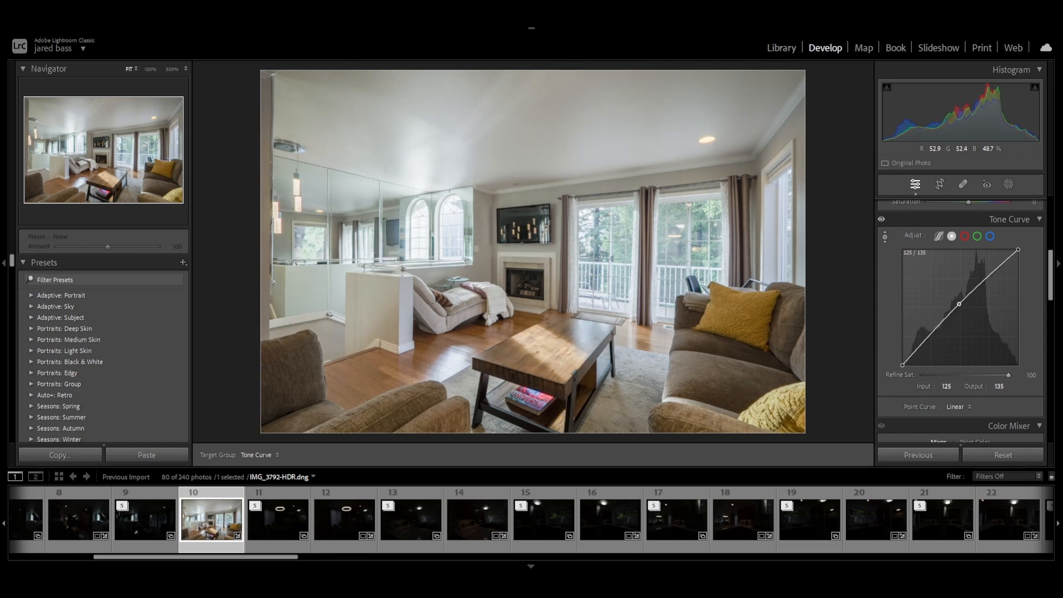
{"action": "key", "text": "Up"}
{"action": "key", "text": "Up"}
{"action": "key", "text": "Up"}
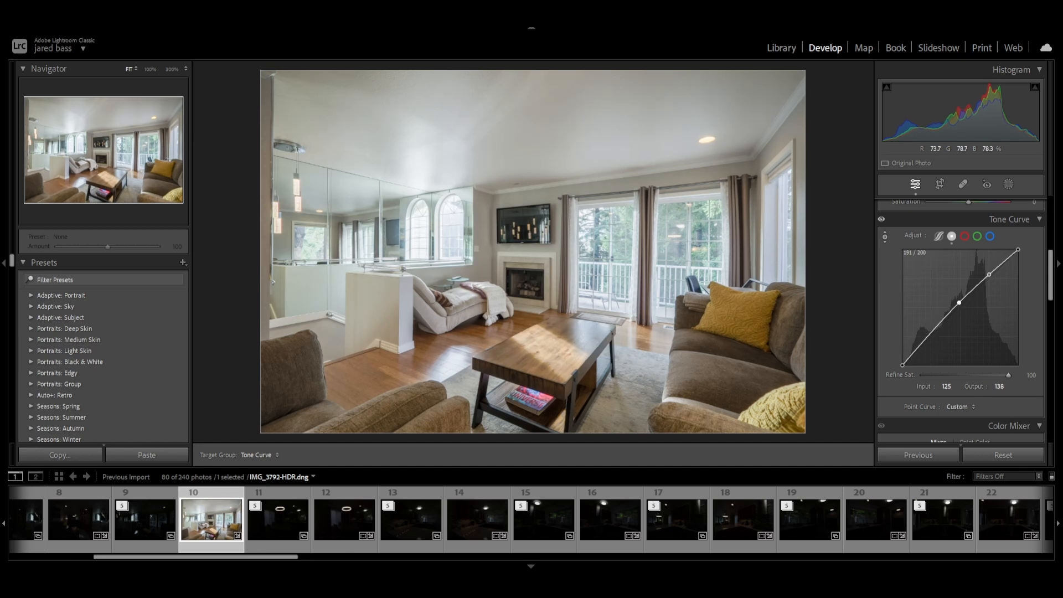
{"action": "key", "text": "Escape"}
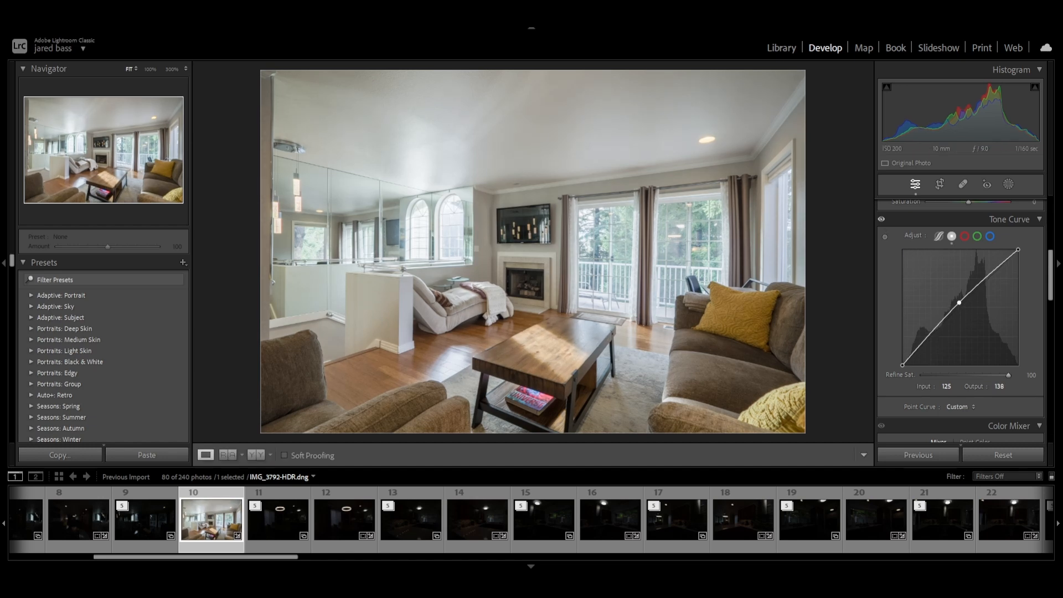
Add a highlights point to the tone curve at input 199, output 202.
{"action": "left_click_drag", "start_coordinate": [988, 276], "coordinate": [993, 274]}
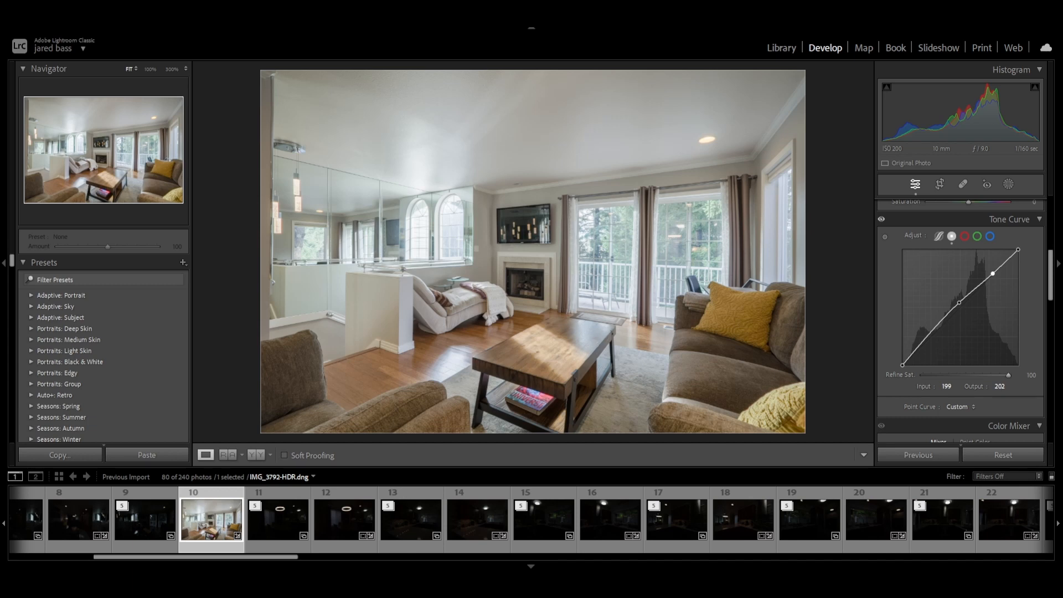
Add a shadows point to the tone curve at input 54, output 57, and compare the photo with and without the curve.
{"action": "left_click", "coordinate": [925, 339]}
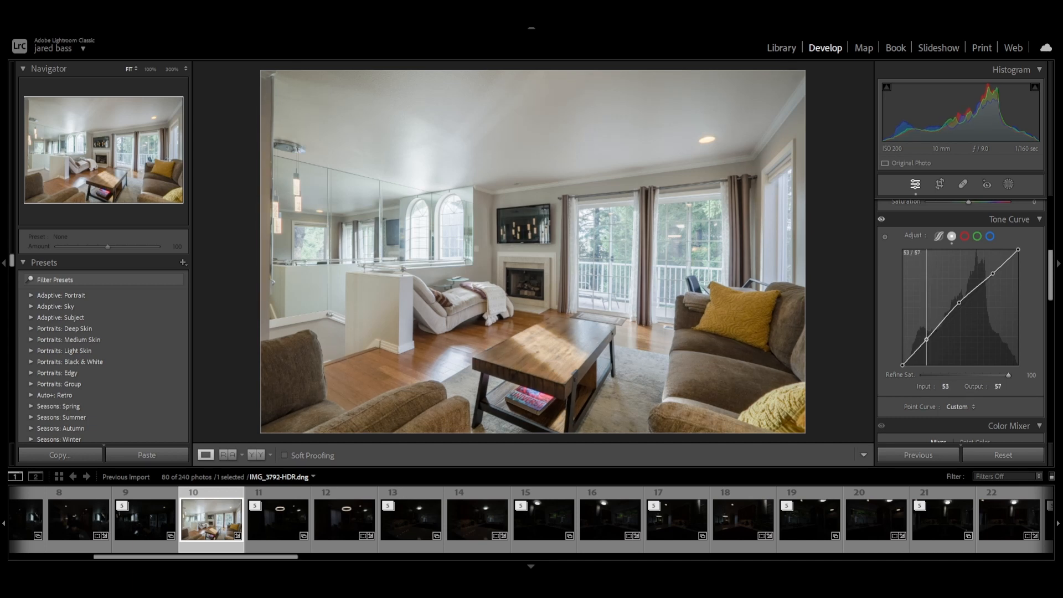
{"action": "left_click_drag", "start_coordinate": [926, 339], "coordinate": [927, 340]}
{"action": "left_click", "coordinate": [881, 219]}
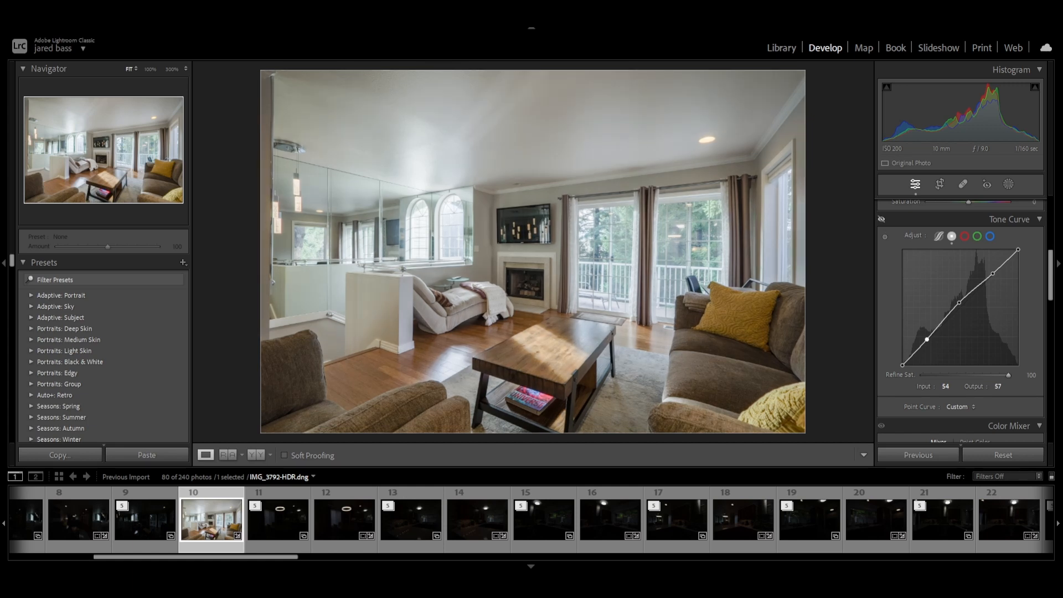
{"action": "left_click", "coordinate": [881, 219]}
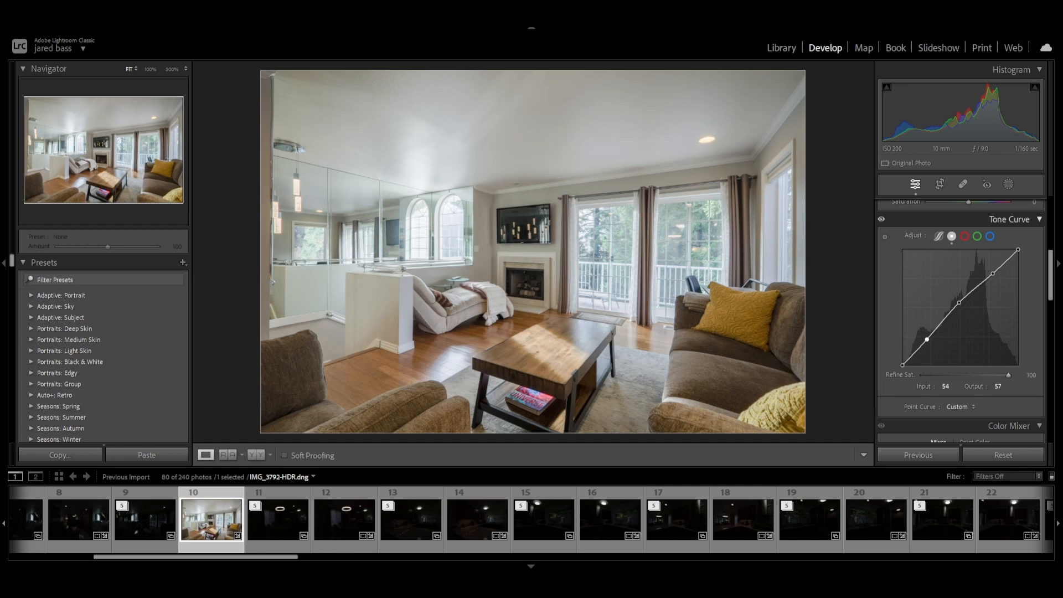
{"action": "left_click", "coordinate": [881, 219]}
{"action": "left_click", "coordinate": [881, 220]}
Reduce color saturation in the Color Mixer, setting Yellow to -14, Blue to -22 and Purple to -8.
{"action": "scroll", "coordinate": [963, 331], "scroll_direction": "down", "scroll_amount": 4}
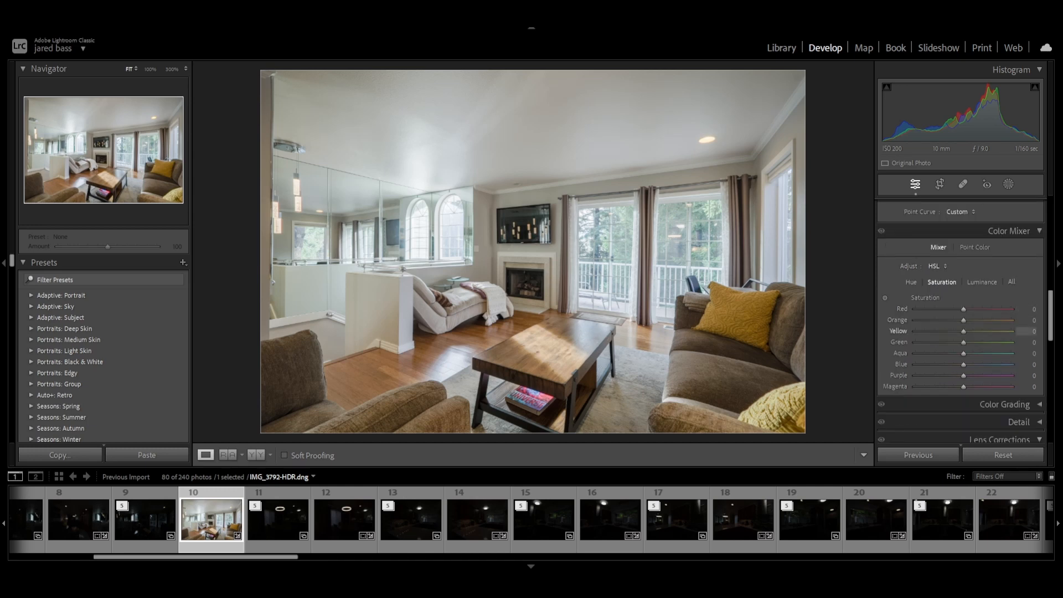
{"action": "left_click_drag", "start_coordinate": [963, 331], "coordinate": [956, 331]}
{"action": "mouse_move", "coordinate": [963, 364]}
{"action": "left_mouse_down"}
{"action": "mouse_move", "coordinate": [961, 375]}
{"action": "mouse_move", "coordinate": [952, 364]}
{"action": "left_mouse_up"}
Remove chromatic aberration and enable lens profile corrections, and compare the photo with and without the lens corrections.
{"action": "scroll", "coordinate": [960, 331], "scroll_direction": "down", "scroll_amount": 3}
{"action": "scroll", "coordinate": [961, 321], "scroll_direction": "down", "scroll_amount": 3}
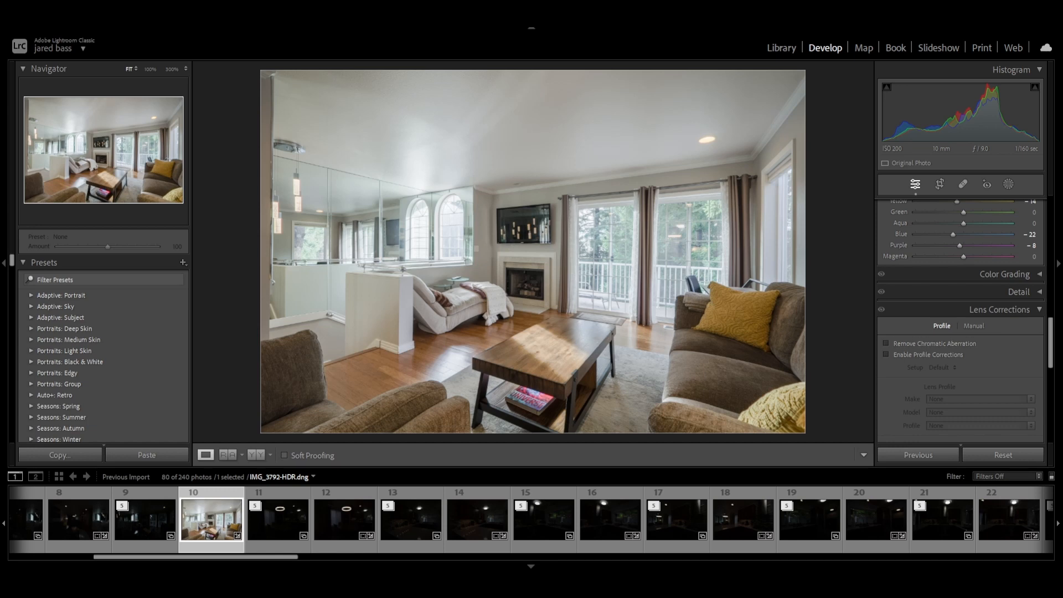
{"action": "scroll", "coordinate": [941, 343], "scroll_direction": "down", "scroll_amount": 3}
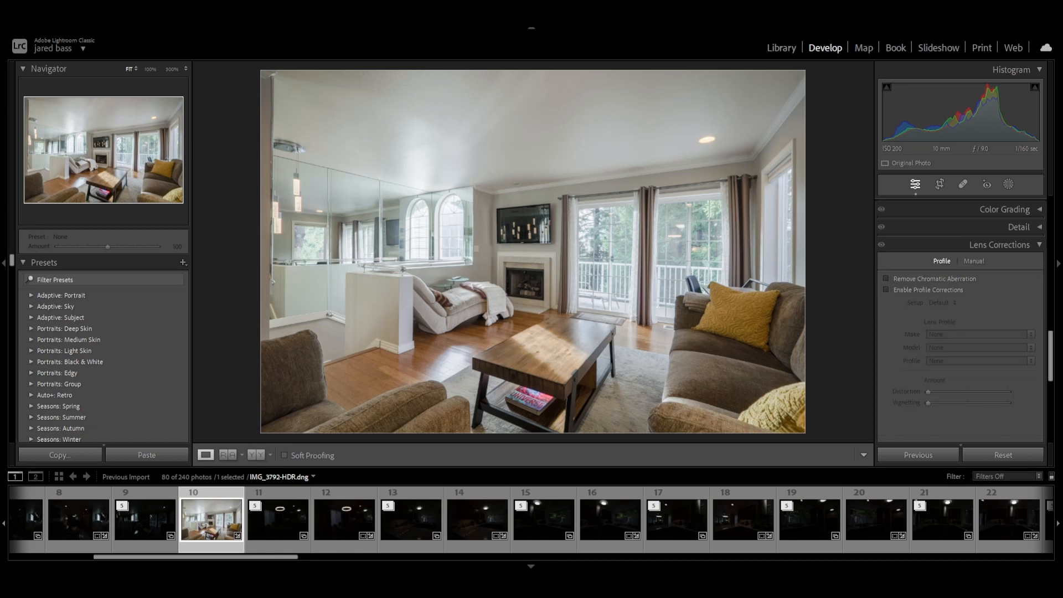
{"action": "left_click", "coordinate": [885, 279]}
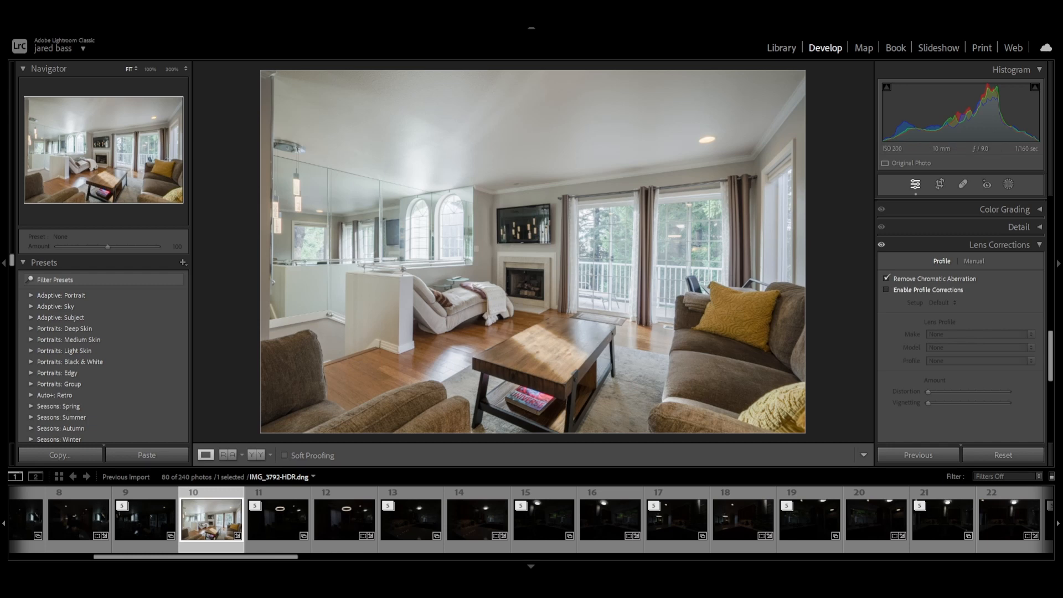
{"action": "left_click", "coordinate": [886, 290]}
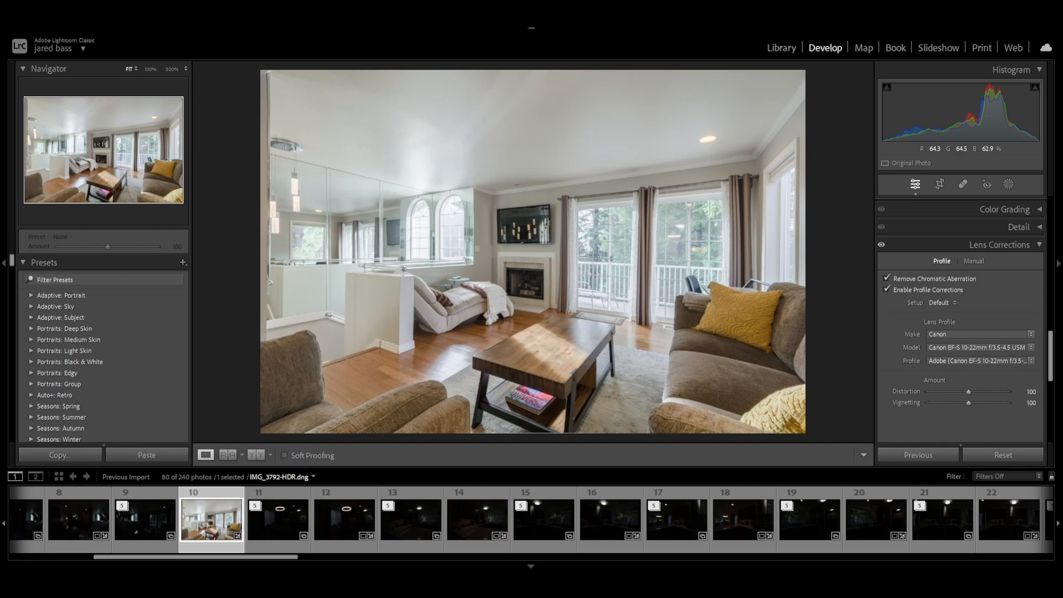
{"action": "left_click", "coordinate": [881, 244]}
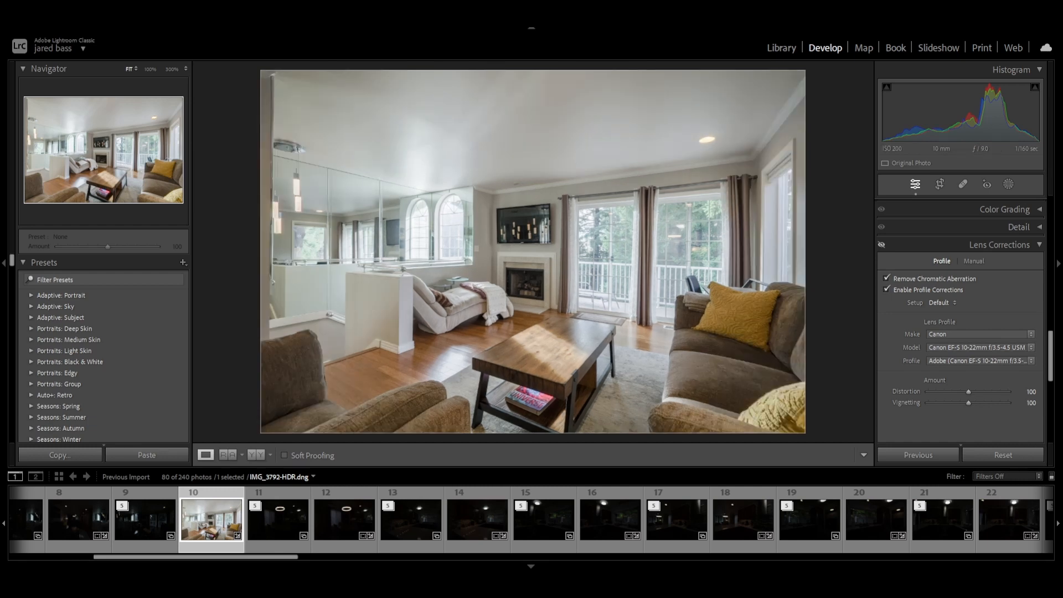
{"action": "left_click", "coordinate": [881, 244]}
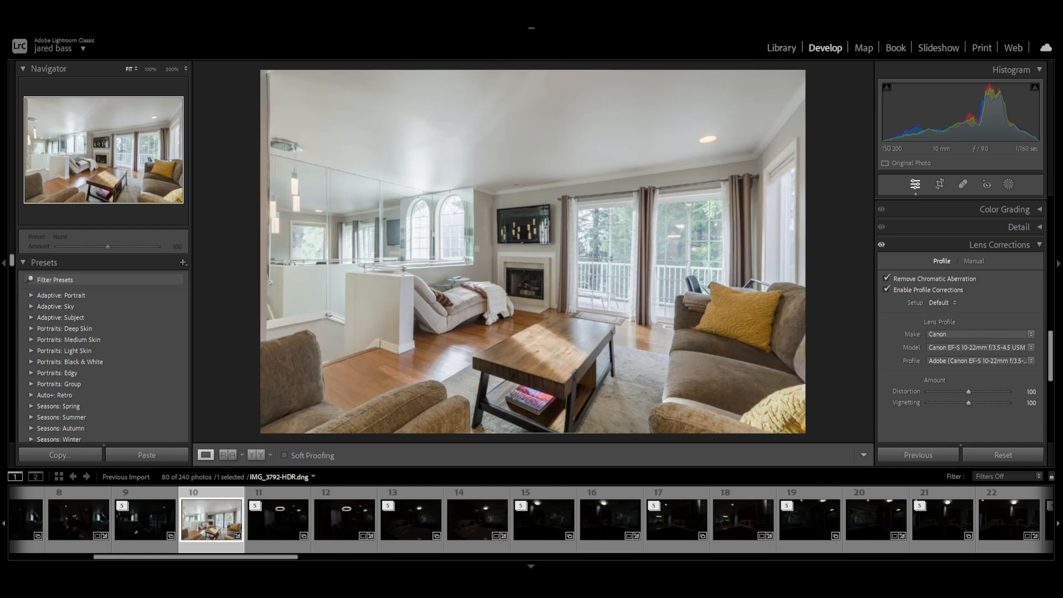
Defringe the pendant lights with purple Amount 7, Purple Hue 38/80 and green Amount 5, and compare the lens corrections at 100%.
{"action": "left_click", "coordinate": [272, 220]}
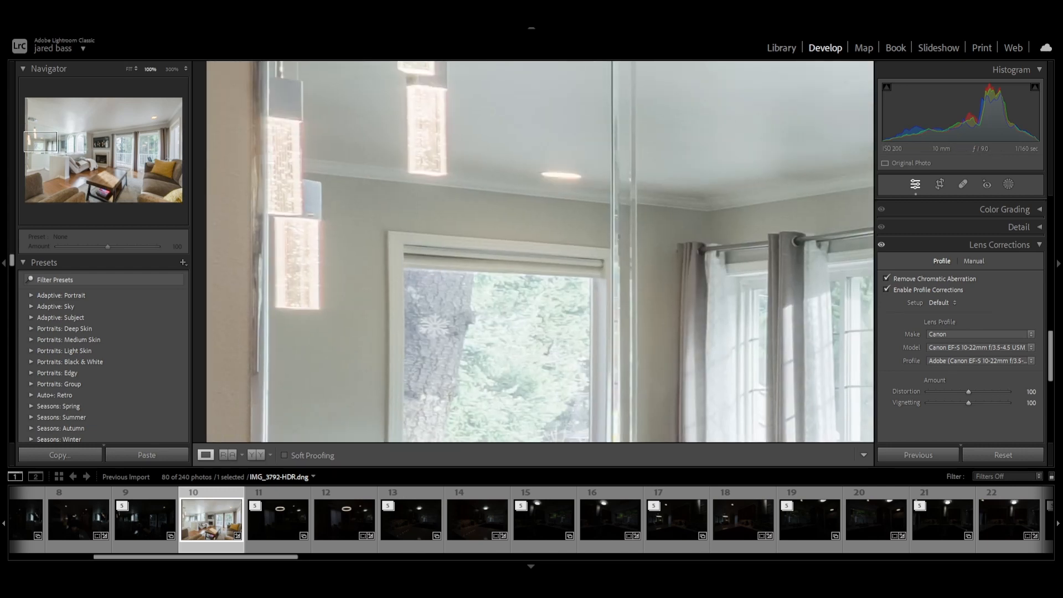
{"action": "left_click", "coordinate": [973, 261]}
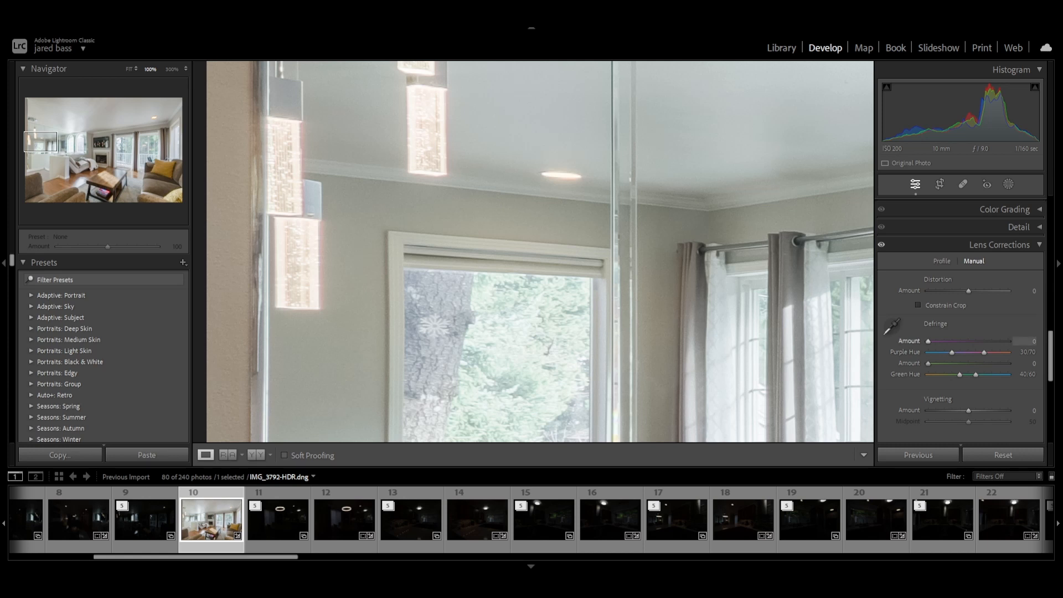
{"action": "left_click_drag", "start_coordinate": [929, 341], "coordinate": [934, 363]}
{"action": "mouse_move", "coordinate": [949, 341]}
{"action": "left_mouse_down"}
{"action": "mouse_move", "coordinate": [991, 352]}
{"action": "mouse_move", "coordinate": [957, 352]}
{"action": "left_mouse_up"}
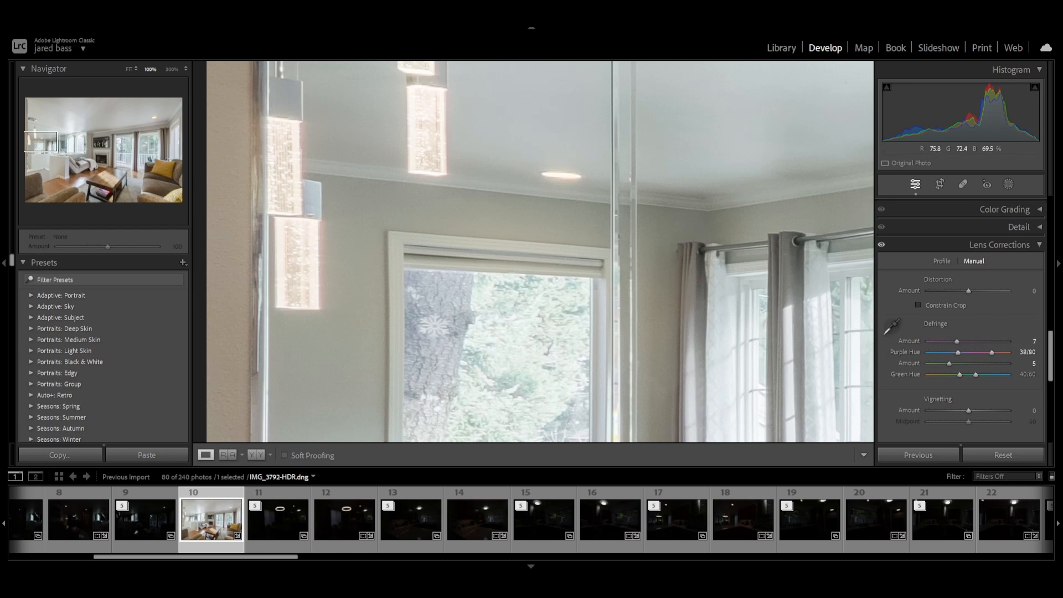
{"action": "left_click", "coordinate": [881, 244]}
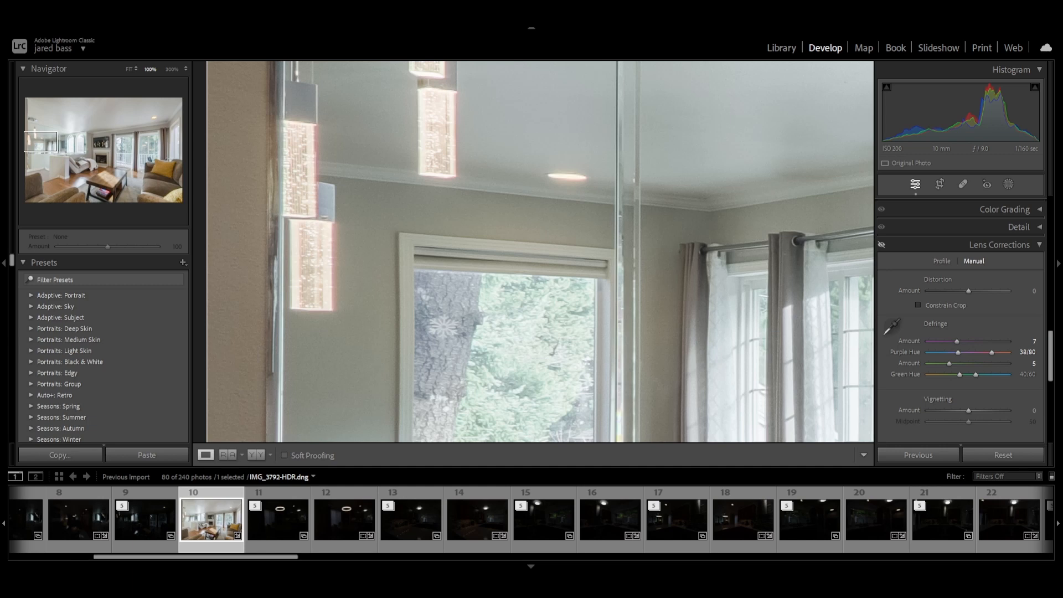
{"action": "left_click", "coordinate": [881, 244]}
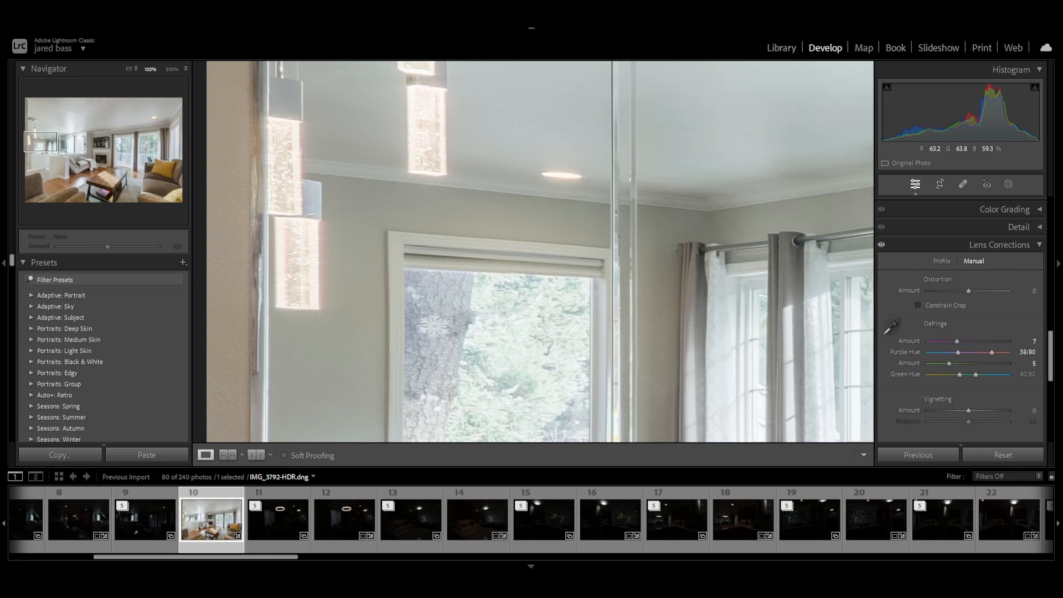
{"action": "key", "text": "z"}
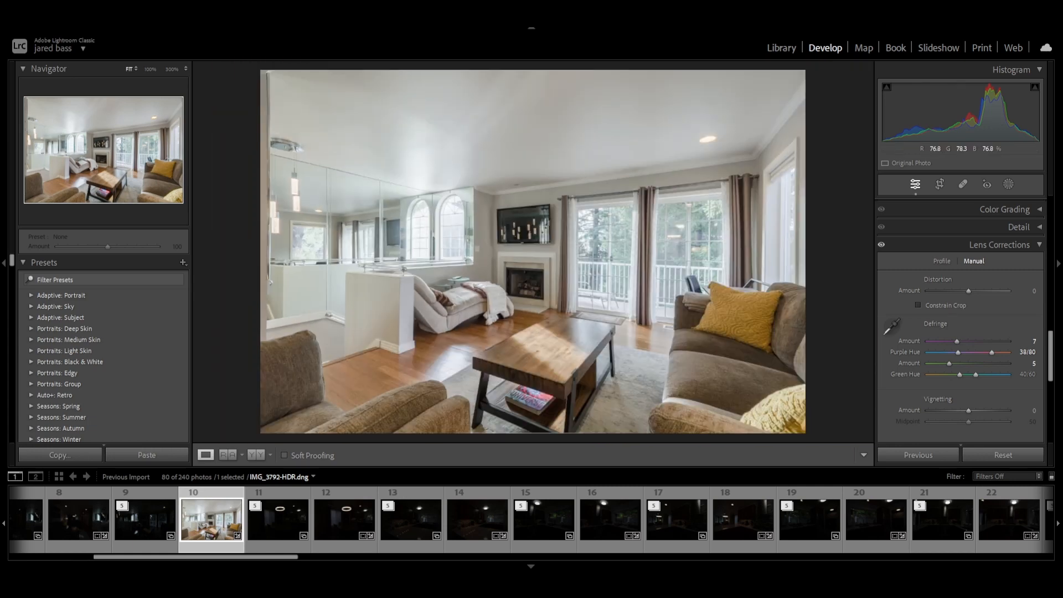
Straighten the verticals with Guided Upright, drawing one guide along the far-left wall edge and another along the far-right window frame.
{"action": "scroll", "coordinate": [960, 321], "scroll_direction": "down", "scroll_amount": 4}
{"action": "left_click", "coordinate": [890, 279]}
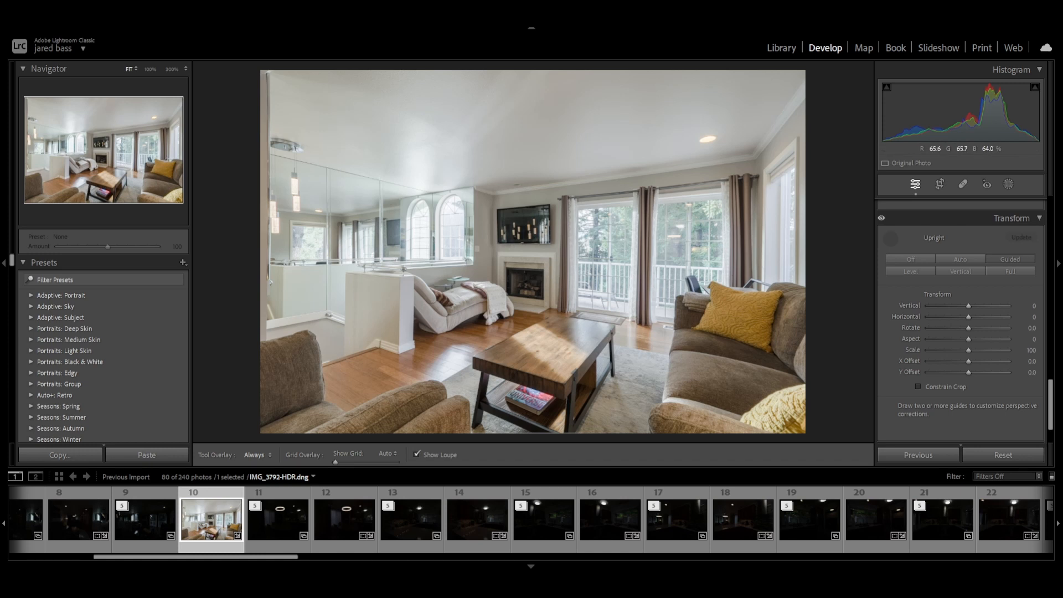
{"action": "key", "text": "shift+t"}
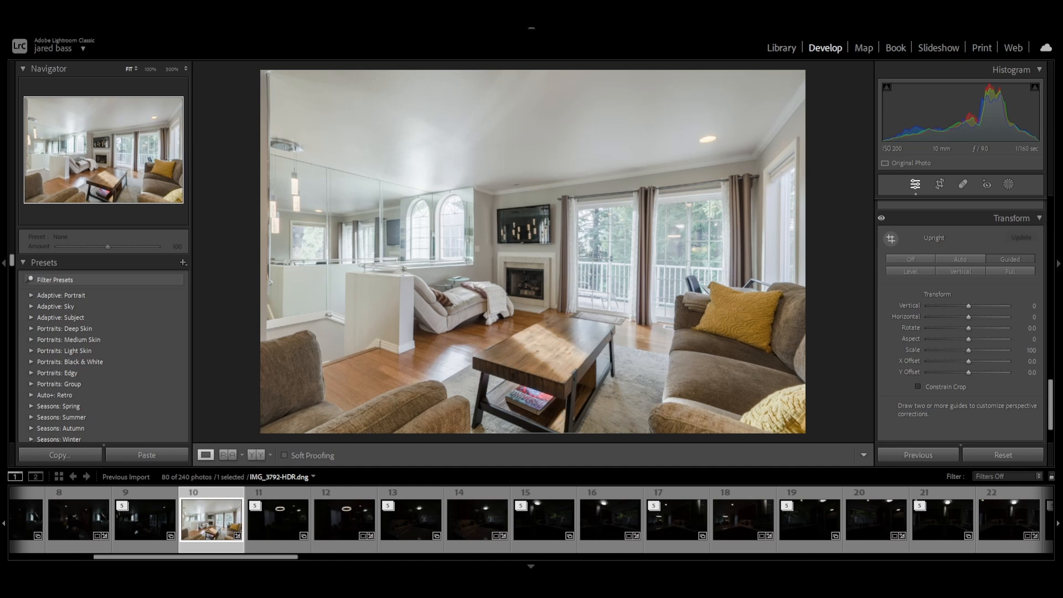
{"action": "key", "text": "shift+t"}
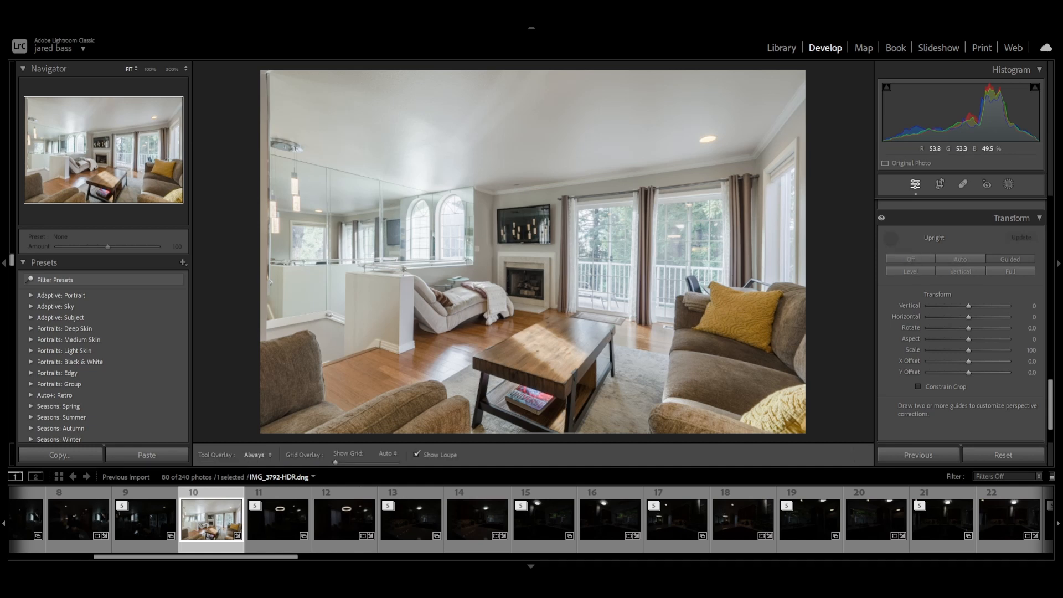
{"action": "left_click_drag", "start_coordinate": [266, 85], "coordinate": [266, 290]}
{"action": "left_click_drag", "start_coordinate": [267, 290], "coordinate": [266, 332]}
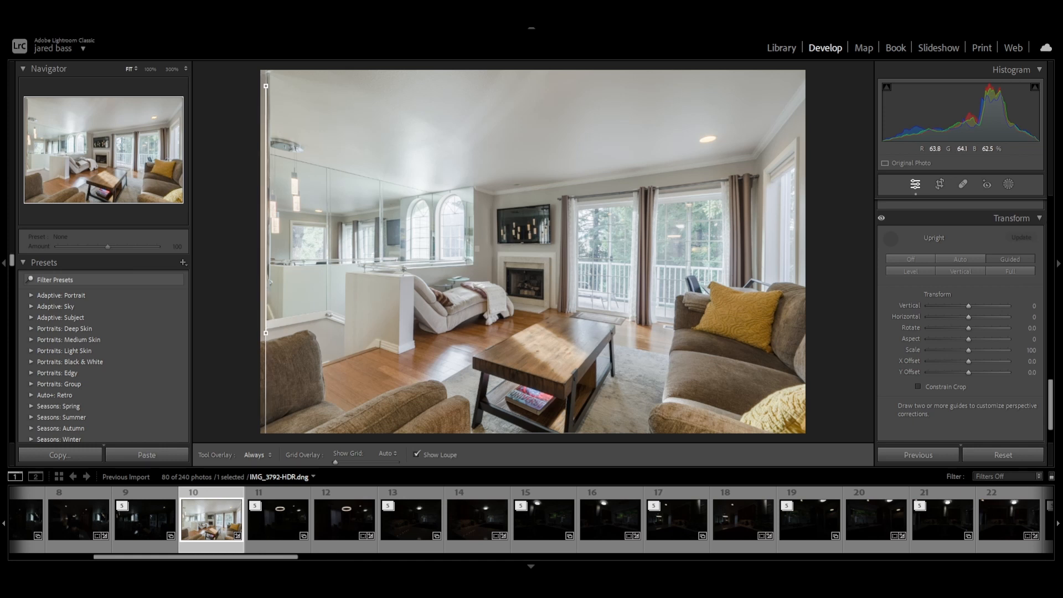
{"action": "left_click_drag", "start_coordinate": [798, 138], "coordinate": [798, 279]}
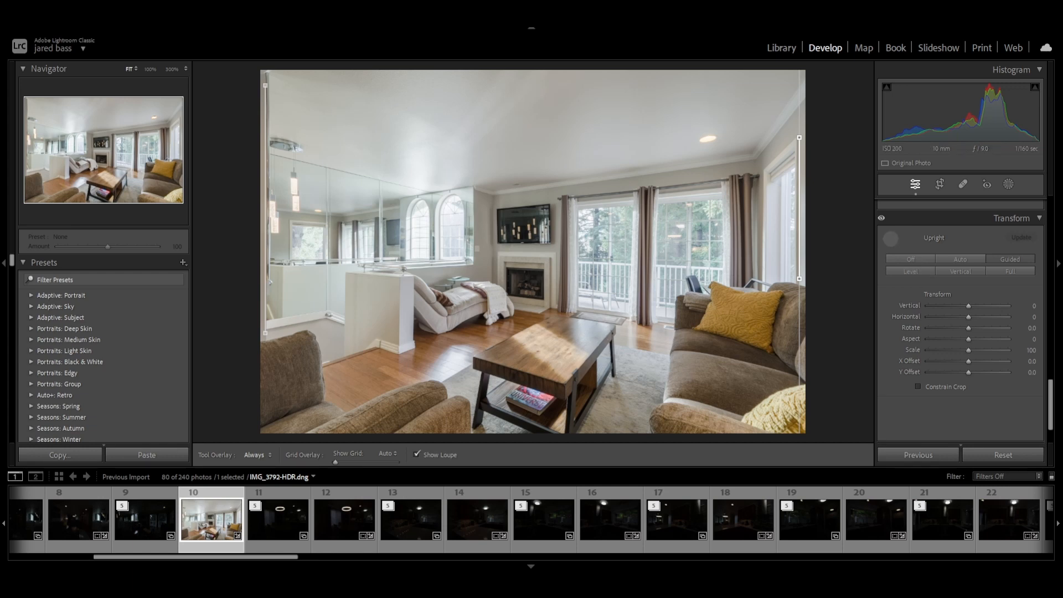
{"action": "left_click", "coordinate": [890, 239]}
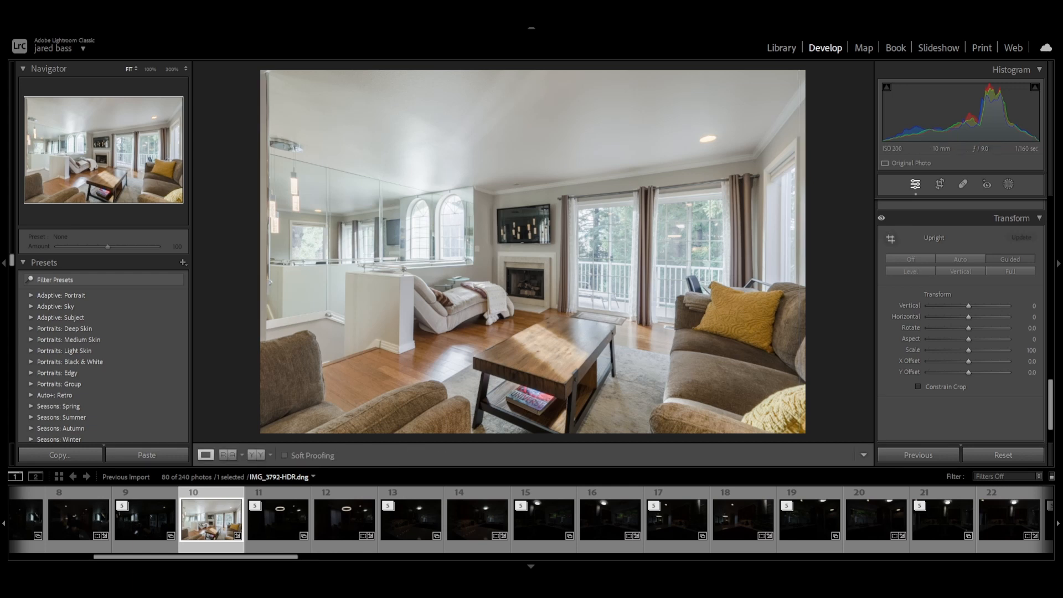
Refine the basic adjustments with Vibrance at +6, Saturation at +13, Clarity at +10 and Shadows at +77.
{"action": "scroll", "coordinate": [960, 305], "scroll_direction": "down", "scroll_amount": 2}
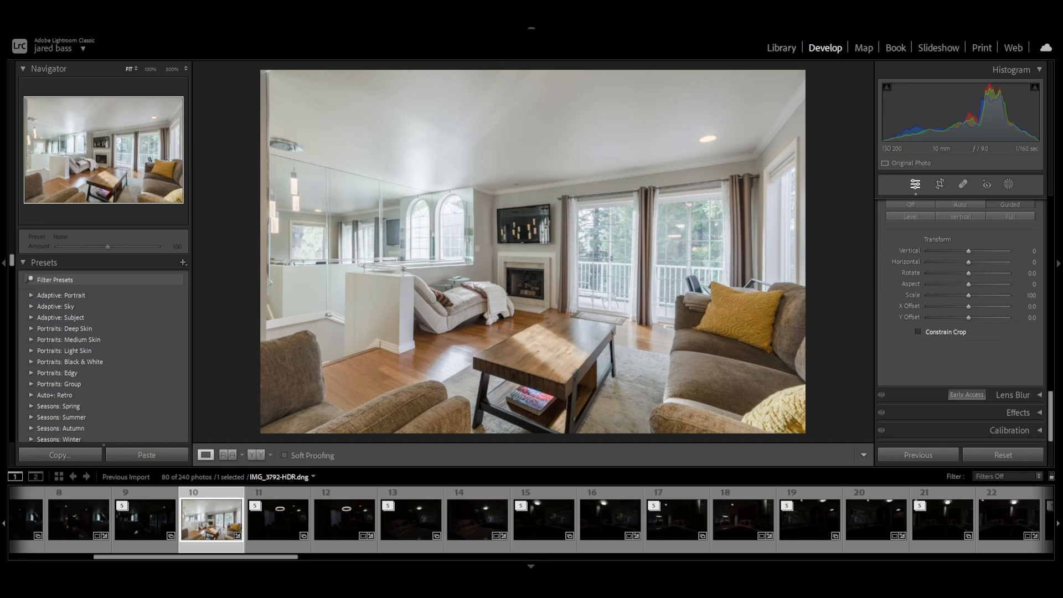
{"action": "scroll", "coordinate": [961, 305], "scroll_direction": "up", "scroll_amount": 2}
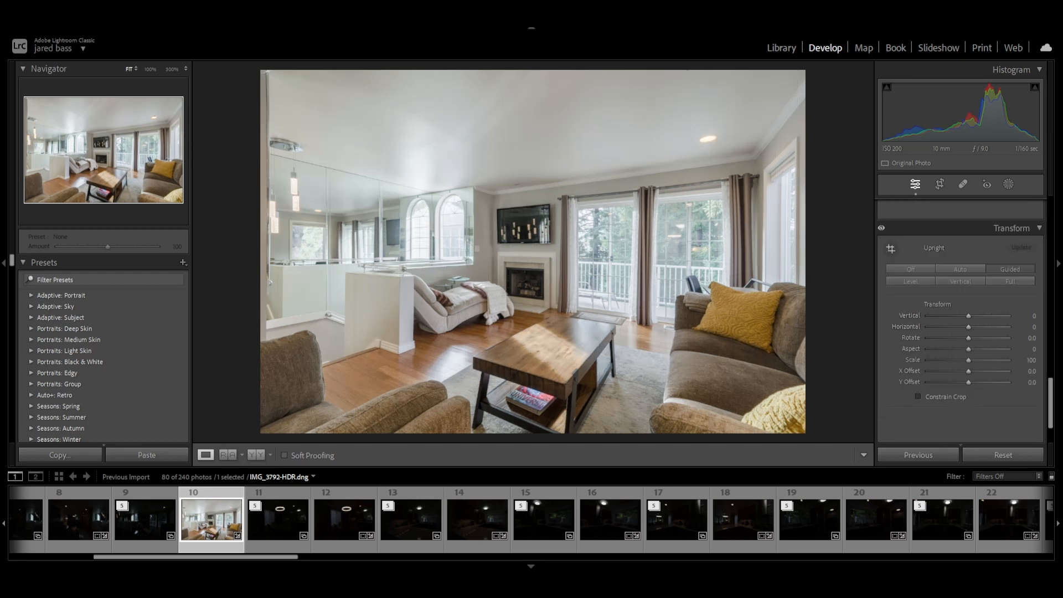
{"action": "scroll", "coordinate": [960, 321], "scroll_direction": "up", "scroll_amount": 6}
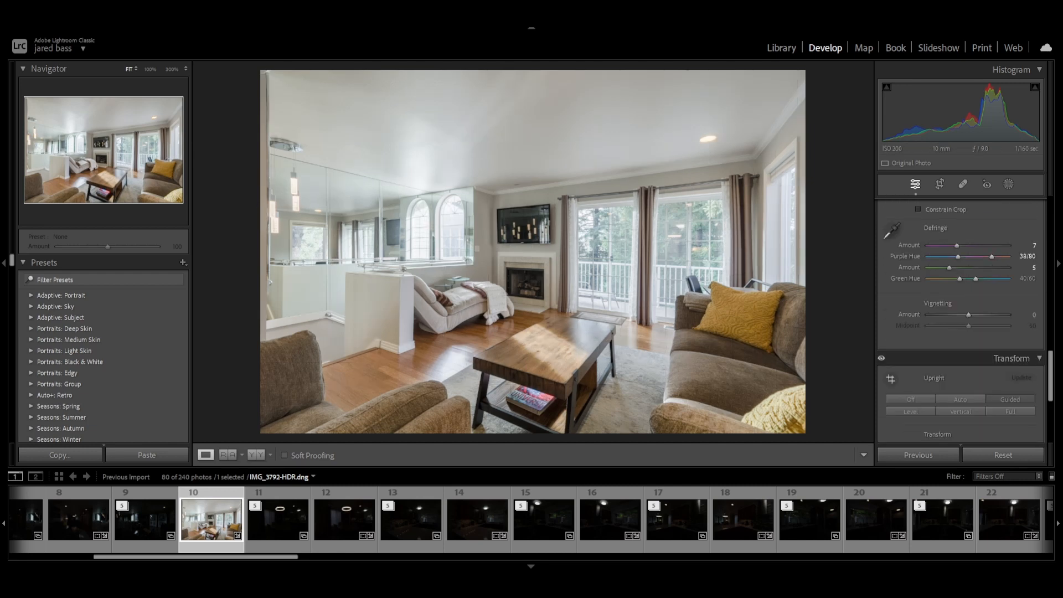
{"action": "scroll", "coordinate": [960, 287], "scroll_direction": "up", "scroll_amount": 2}
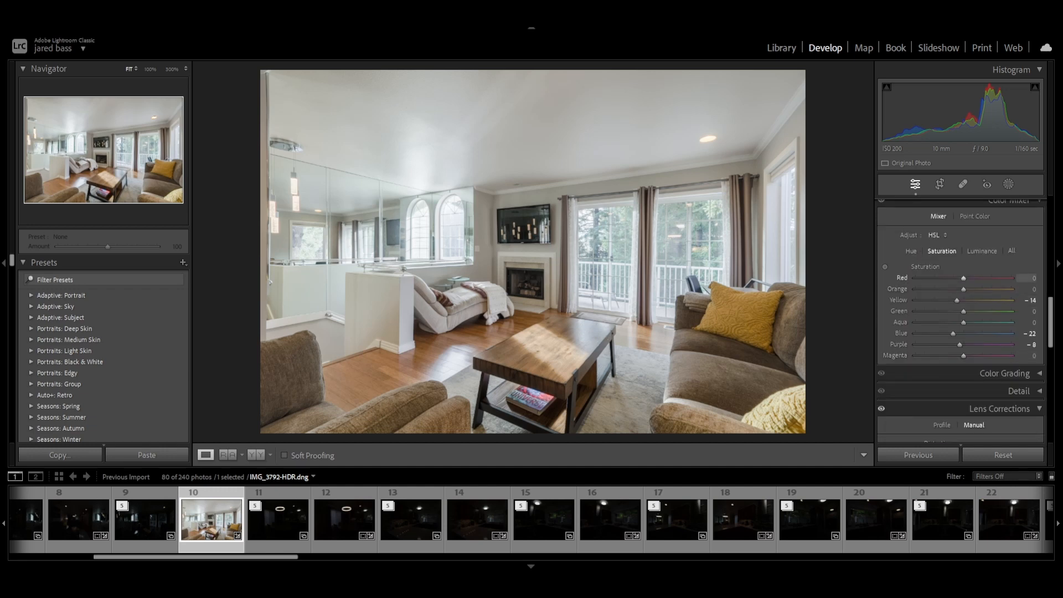
{"action": "scroll", "coordinate": [1024, 332], "scroll_direction": "up", "scroll_amount": 2}
{"action": "scroll", "coordinate": [1024, 343], "scroll_direction": "up", "scroll_amount": 5}
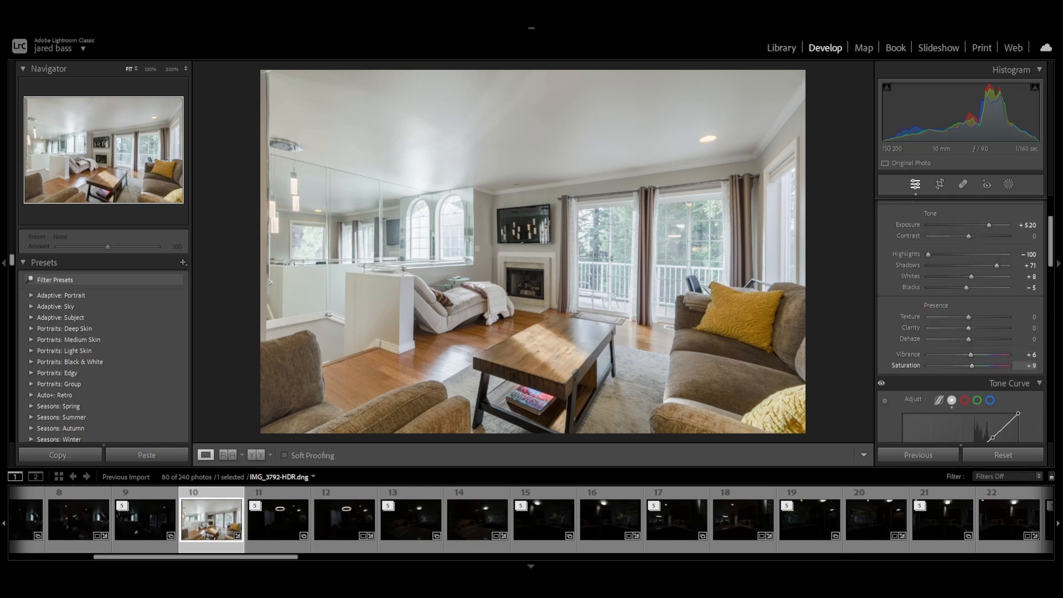
{"action": "left_click_drag", "start_coordinate": [971, 365], "coordinate": [972, 365]}
{"action": "left_click_drag", "start_coordinate": [972, 366], "coordinate": [974, 365]}
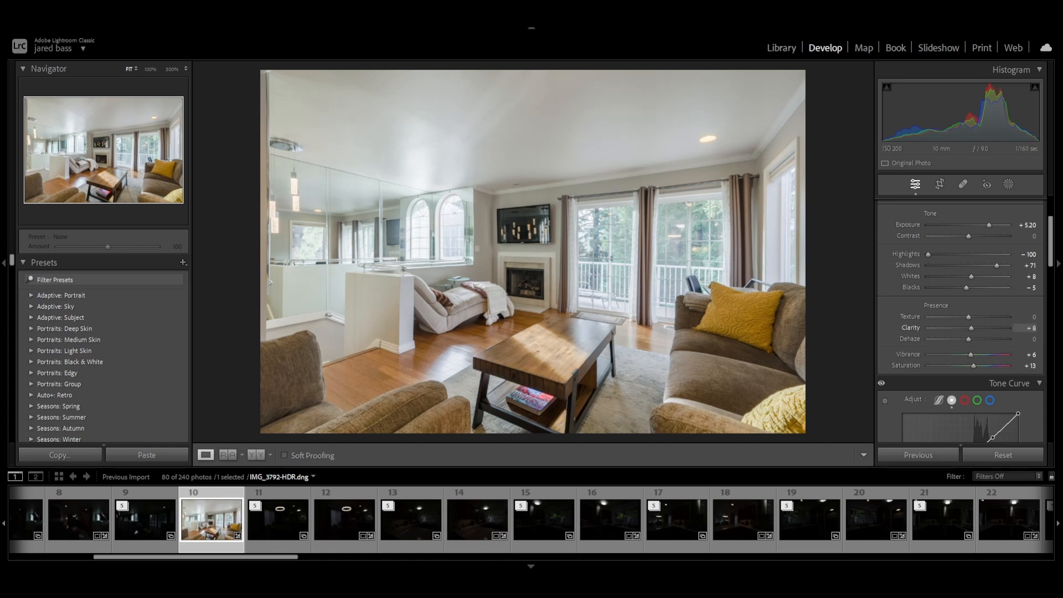
{"action": "left_click_drag", "start_coordinate": [971, 328], "coordinate": [972, 328]}
{"action": "scroll", "coordinate": [996, 330], "scroll_direction": "up", "scroll_amount": 3}
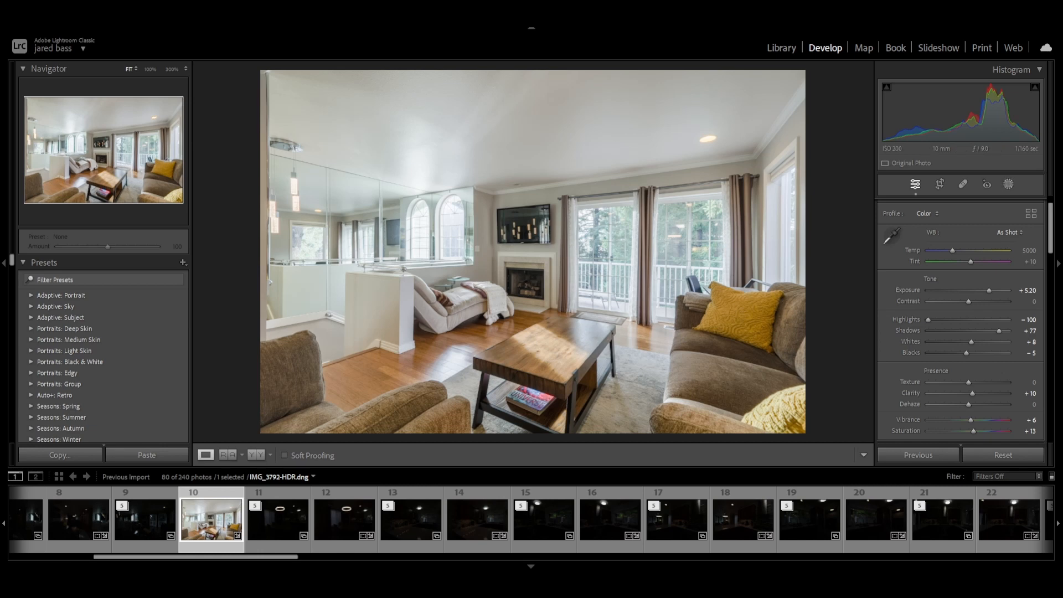
Mask the photo's left side with a linear gradient reaching mid-frame, setting Exposure to -0.22, Highlights to -8 and slightly lower Blacks.
{"action": "left_click", "coordinate": [1008, 184]}
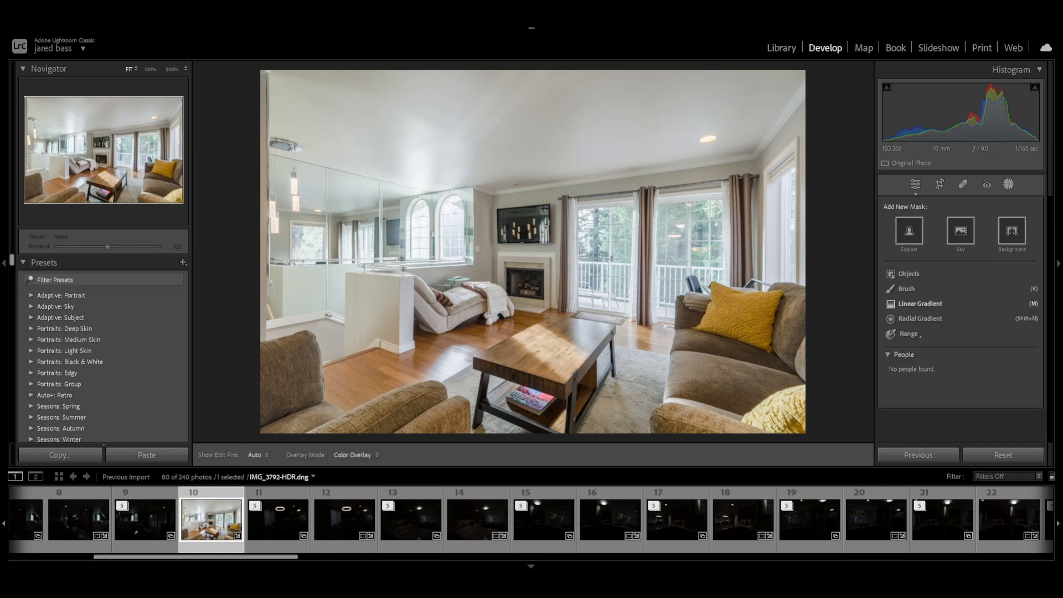
{"action": "left_click", "coordinate": [919, 303]}
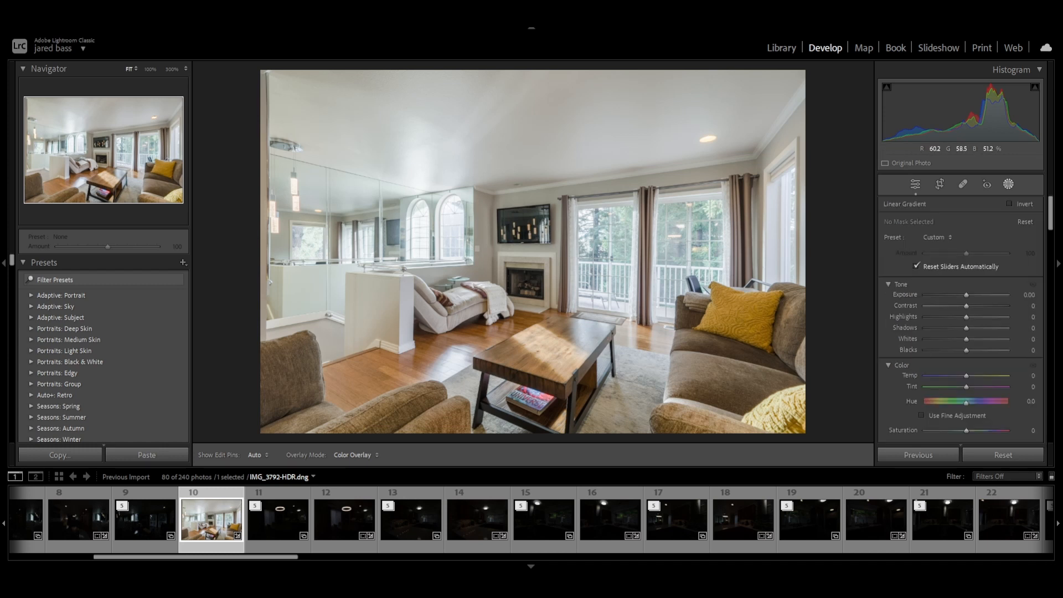
{"action": "left_click_drag", "start_coordinate": [260, 238], "coordinate": [532, 231]}
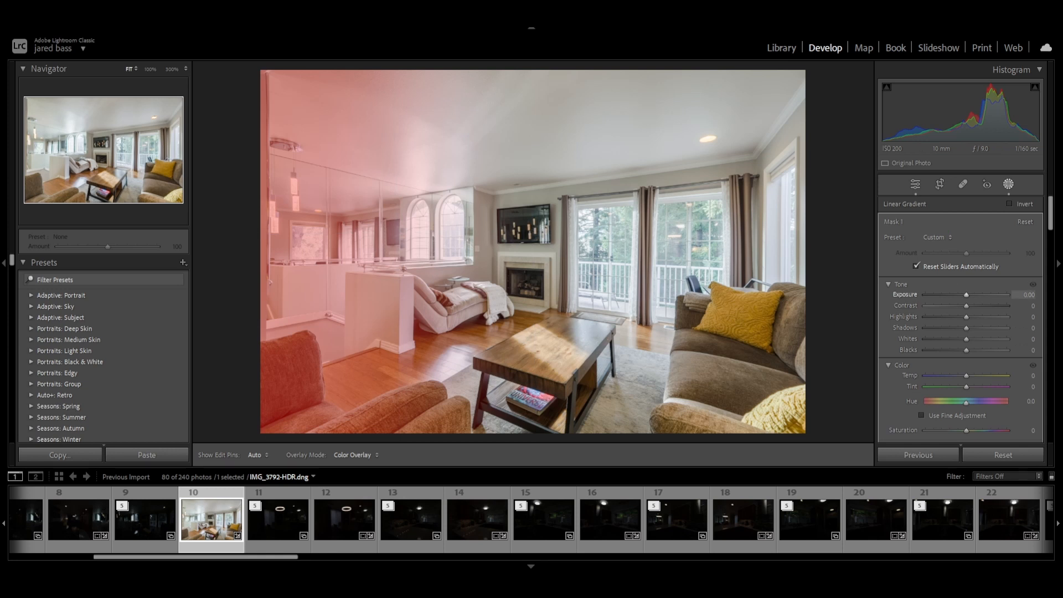
{"action": "left_click_drag", "start_coordinate": [965, 294], "coordinate": [962, 316]}
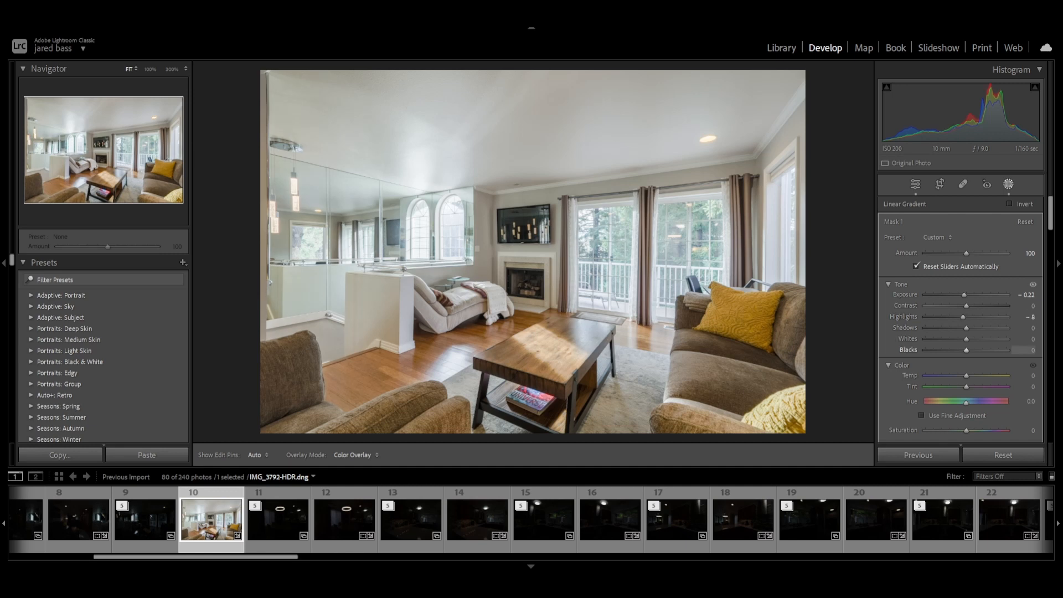
{"action": "left_click_drag", "start_coordinate": [966, 349], "coordinate": [964, 350]}
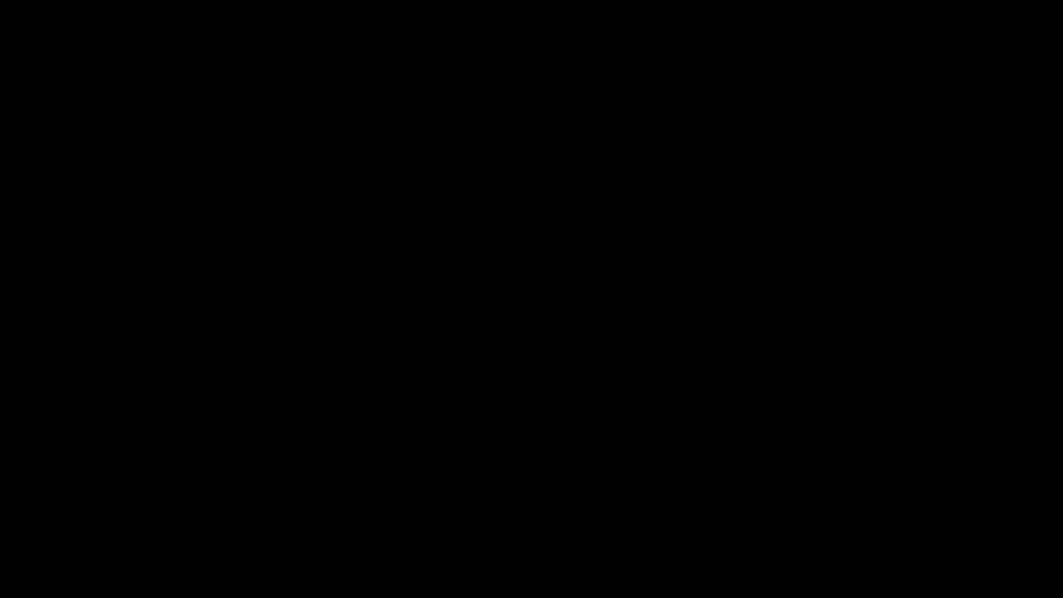
Brush a new mask over the ceiling, walls and curtains with Saturation at -62, and check its coverage with the mask overlay.
{"action": "key", "text": "k"}
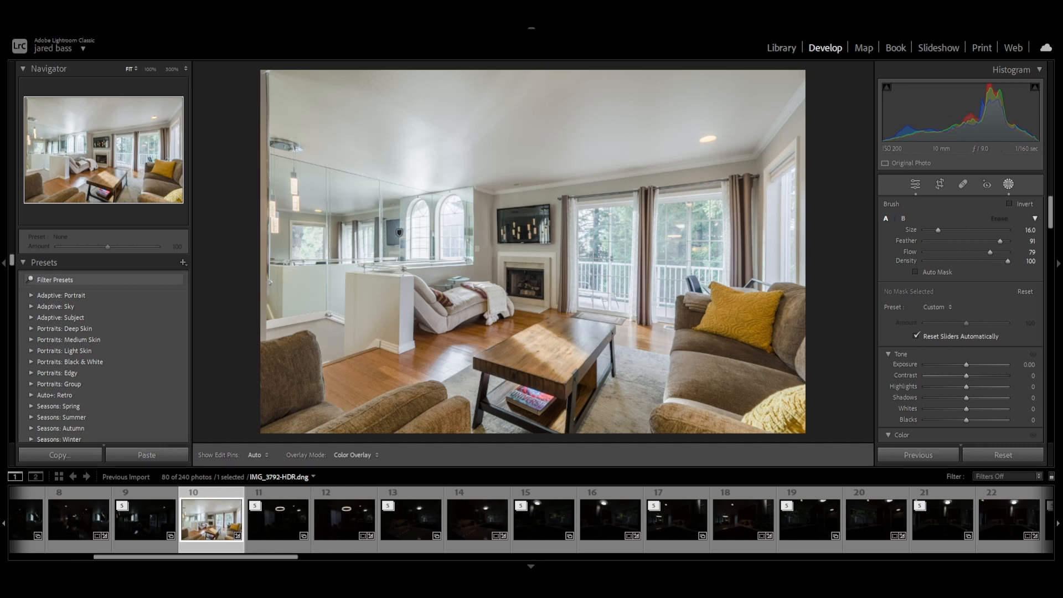
{"action": "scroll", "coordinate": [960, 332], "scroll_direction": "down", "scroll_amount": 5}
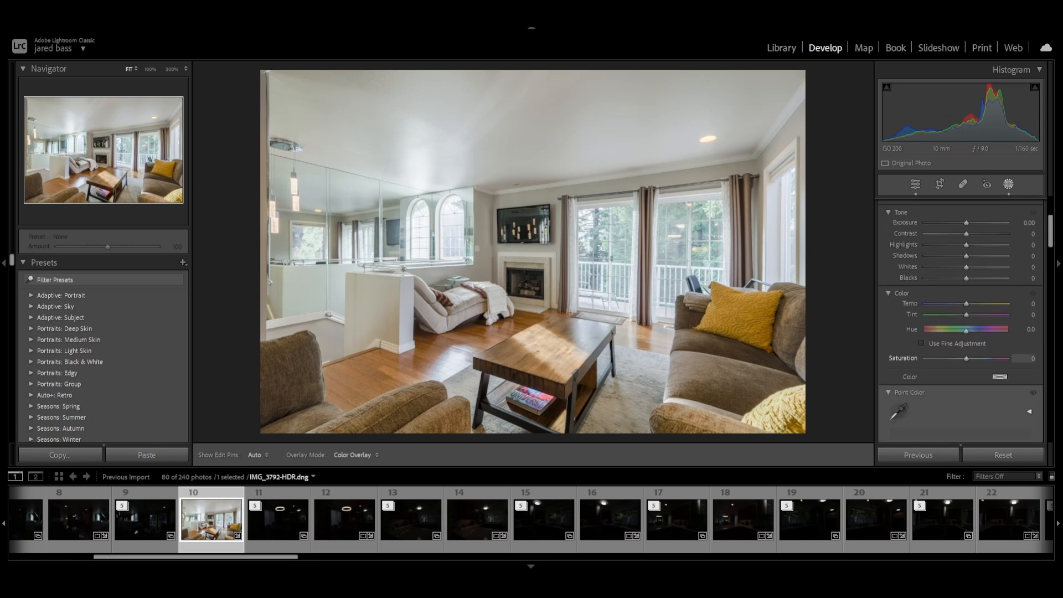
{"action": "left_click_drag", "start_coordinate": [965, 358], "coordinate": [940, 358]}
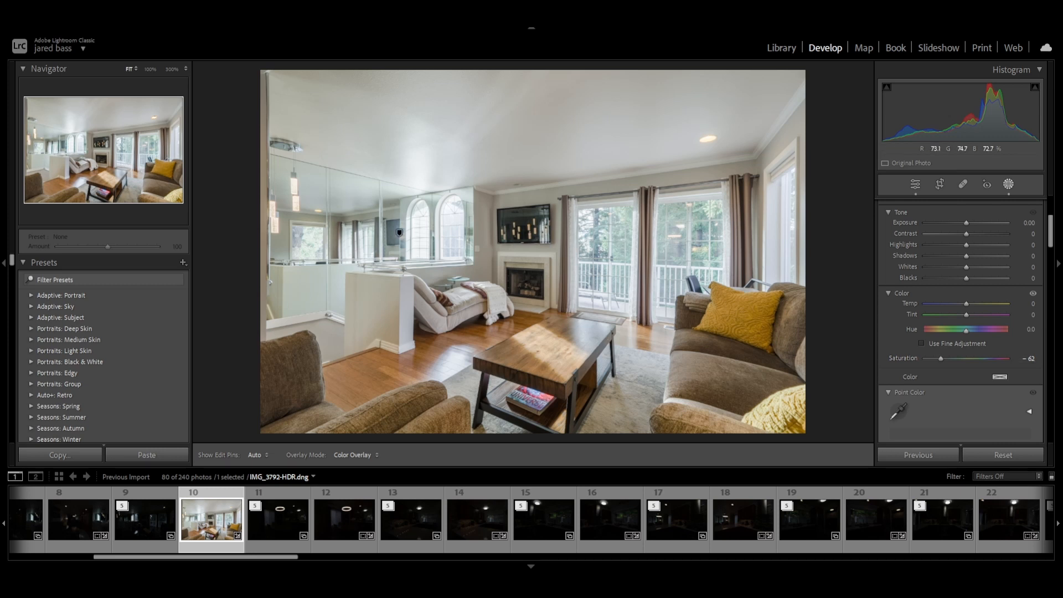
{"action": "key", "text": "h"}
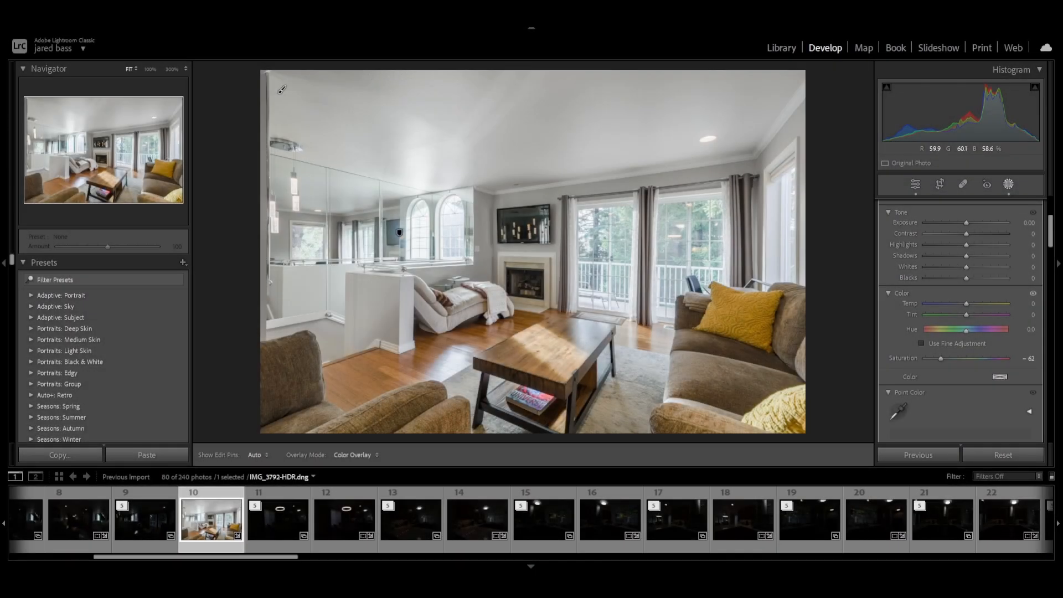
{"action": "key", "text": "o"}
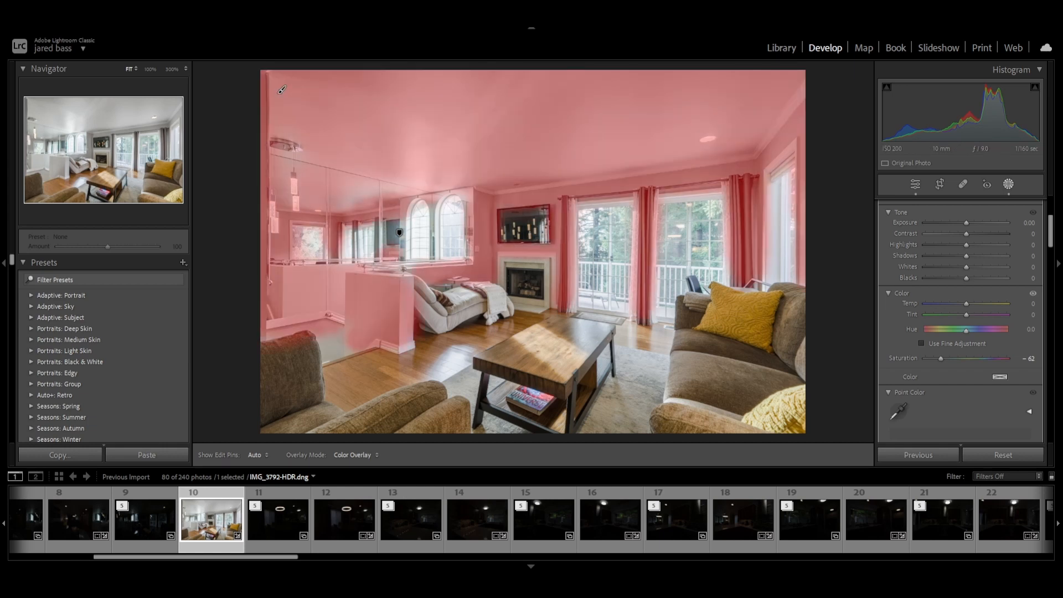
{"action": "key", "text": "o"}
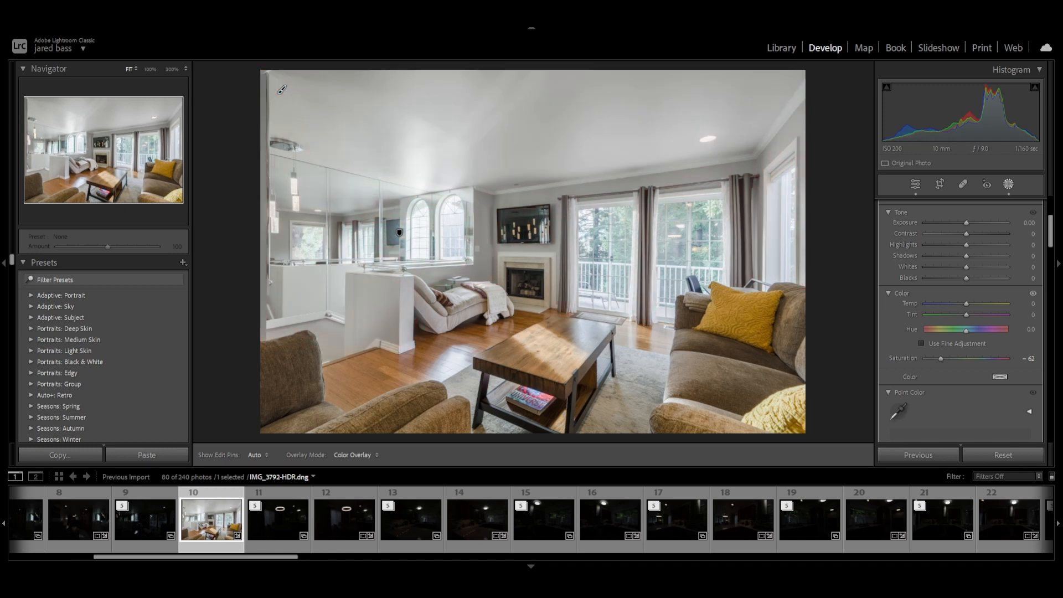
Extend the desaturation brush mask over the missed wall area beside the stairwell, and recheck the overlay.
{"action": "key", "text": "h"}
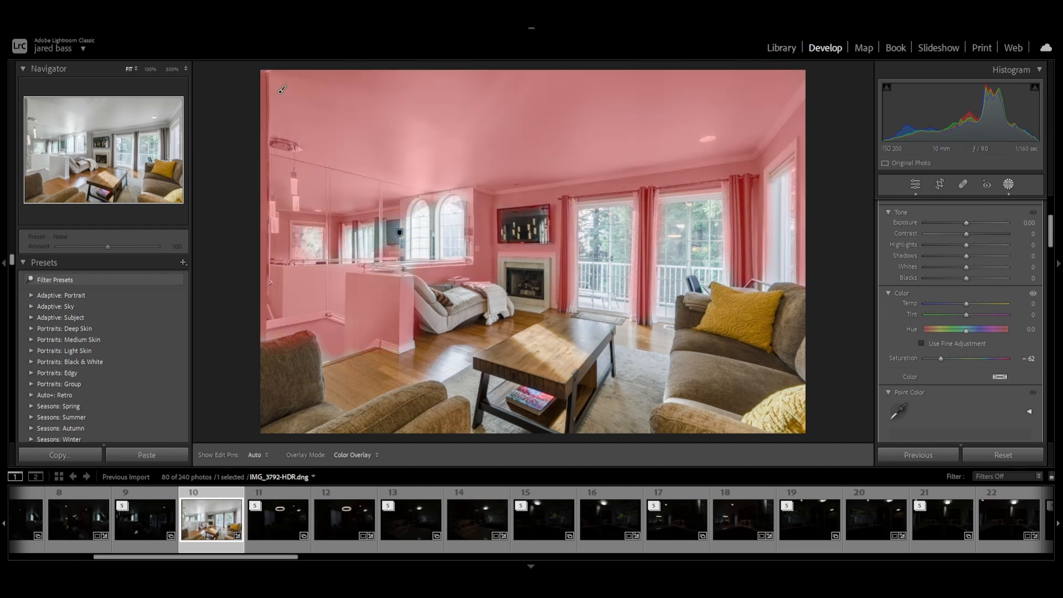
{"action": "key", "text": "o"}
{"action": "key", "text": "h"}
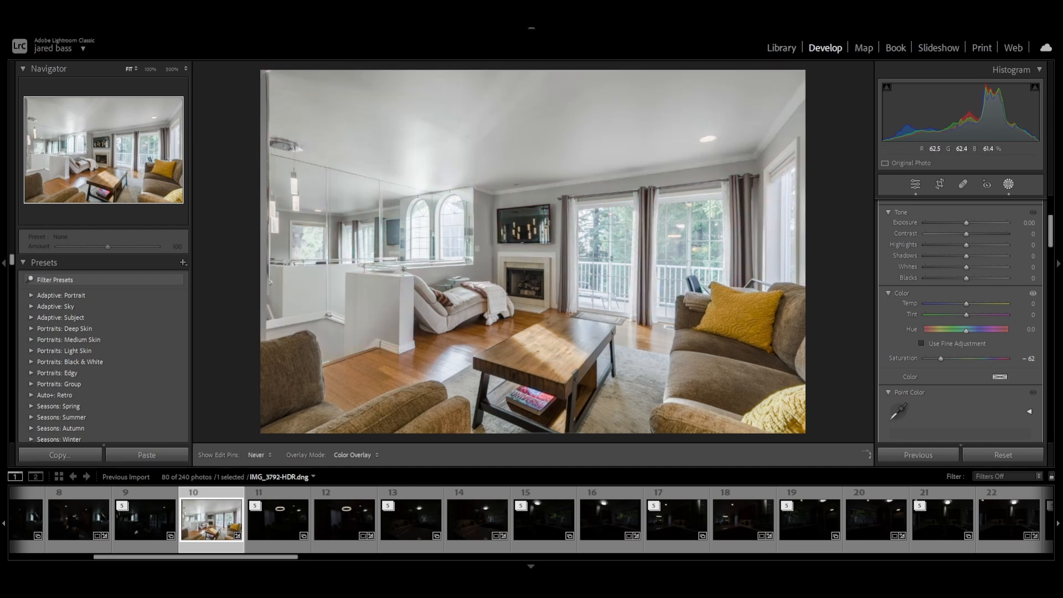
{"action": "key", "text": "h"}
{"action": "key", "text": "o"}
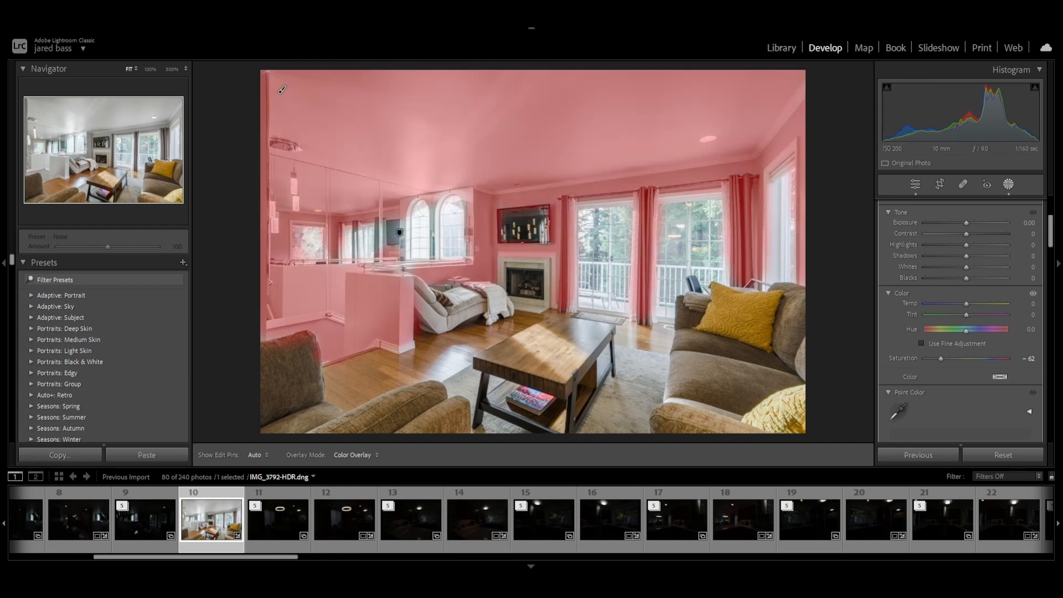
{"action": "key", "text": "o"}
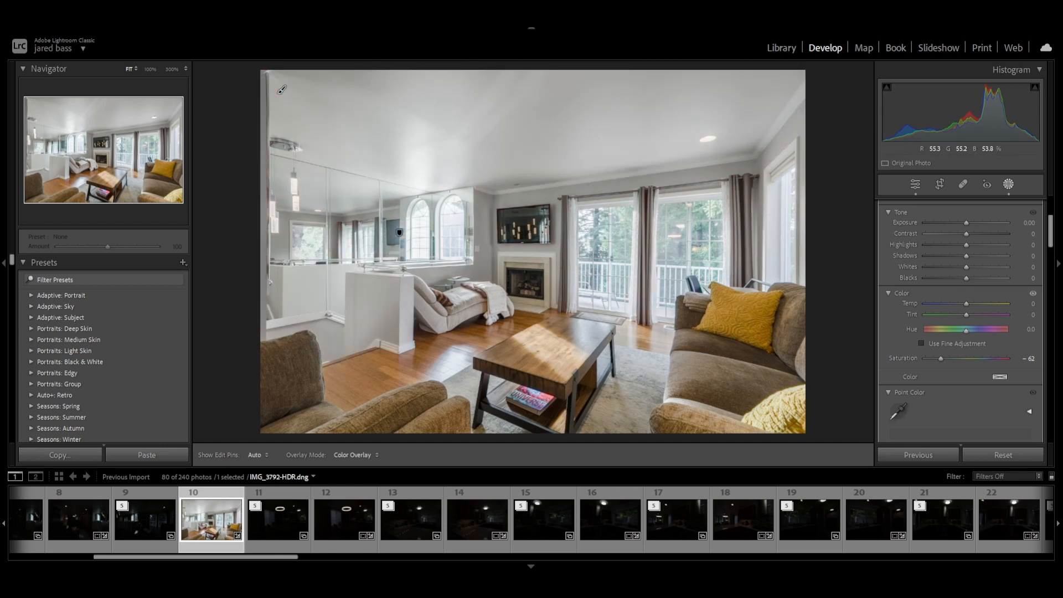
Lower the wall and ceiling mask's Saturation slightly, deselect the mask and inspect the pendant lights and mirror area at 100%.
{"action": "key", "text": "h"}
{"action": "key", "text": "h"}
{"action": "key", "text": "h"}
{"action": "key", "text": "h"}
{"action": "mouse_move", "coordinate": [940, 358]}
{"action": "left_mouse_down"}
{"action": "mouse_move", "coordinate": [924, 358]}
{"action": "mouse_move", "coordinate": [938, 358]}
{"action": "left_mouse_up"}
{"action": "left_click", "coordinate": [1008, 184]}
{"action": "left_click", "coordinate": [1007, 183]}
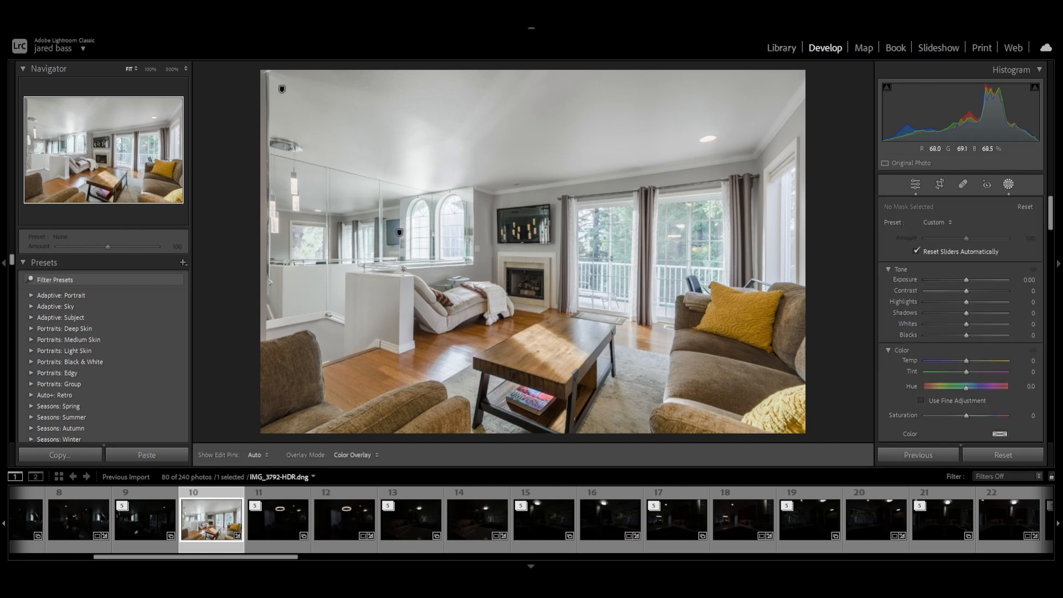
{"action": "key", "text": "z"}
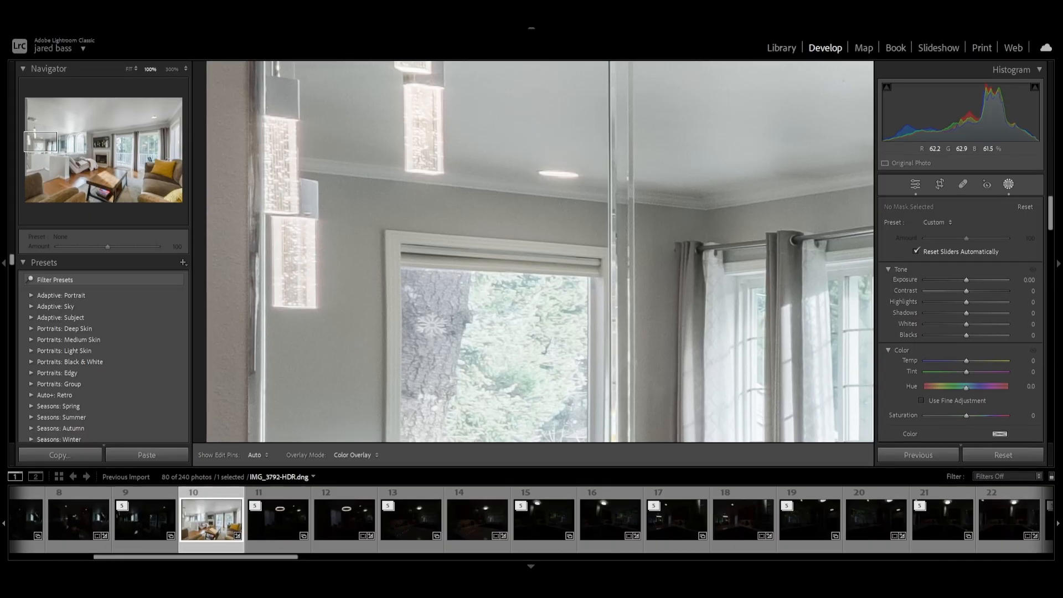
{"action": "key", "text": "z"}
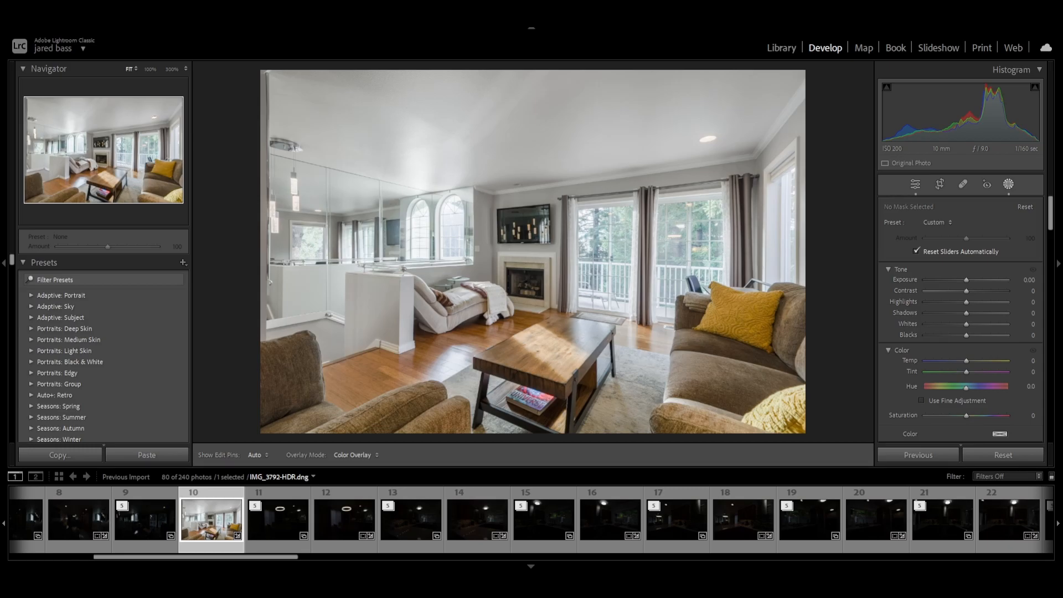
Brush a new mask over the window and patio door panes, including the mirrored ones, with brush size 4.0, Feather 91 and Flow 79.
{"action": "key", "text": "k"}
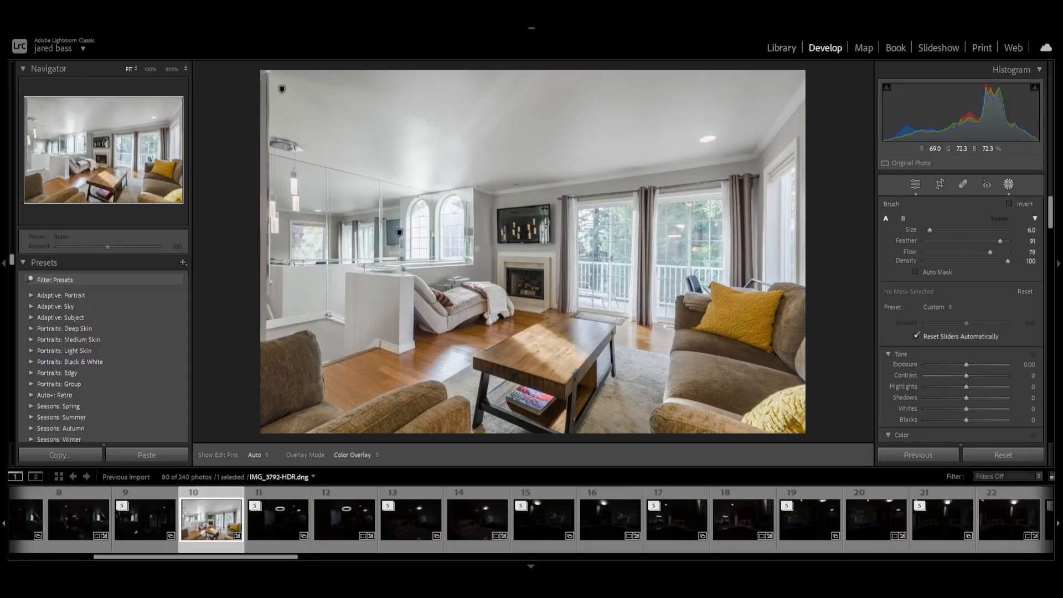
{"action": "mouse_move", "coordinate": [617, 244]}
{"action": "left_mouse_down"}
{"action": "mouse_move", "coordinate": [624, 275]}
{"action": "mouse_move", "coordinate": [626, 214]}
{"action": "mouse_move", "coordinate": [583, 217]}
{"action": "mouse_move", "coordinate": [578, 259]}
{"action": "mouse_move", "coordinate": [613, 227]}
{"action": "mouse_move", "coordinate": [580, 283]}
{"action": "left_mouse_up"}
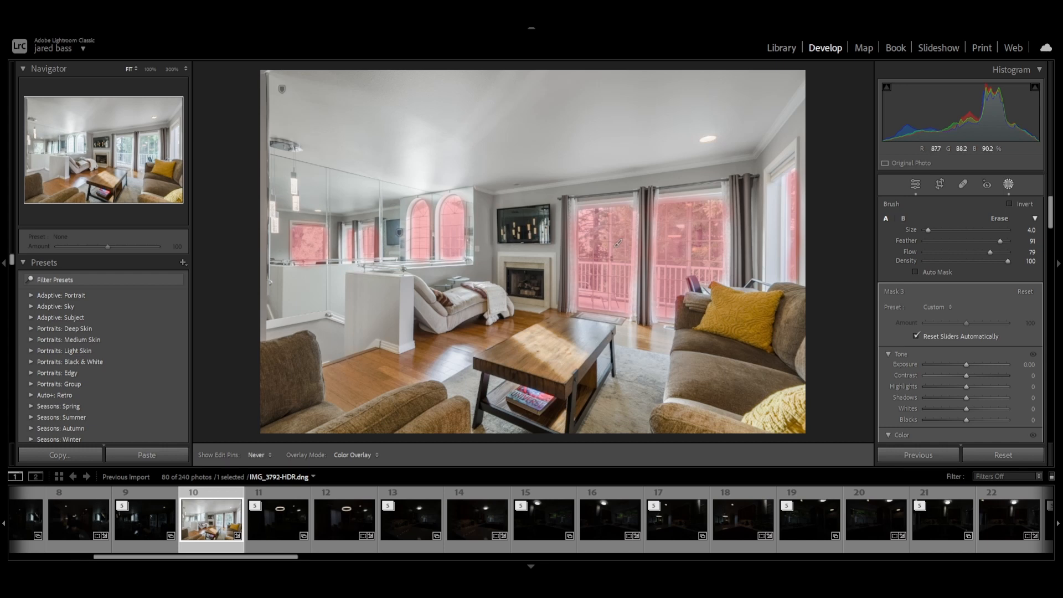
{"action": "key", "text": "h"}
{"action": "key", "text": "h"}
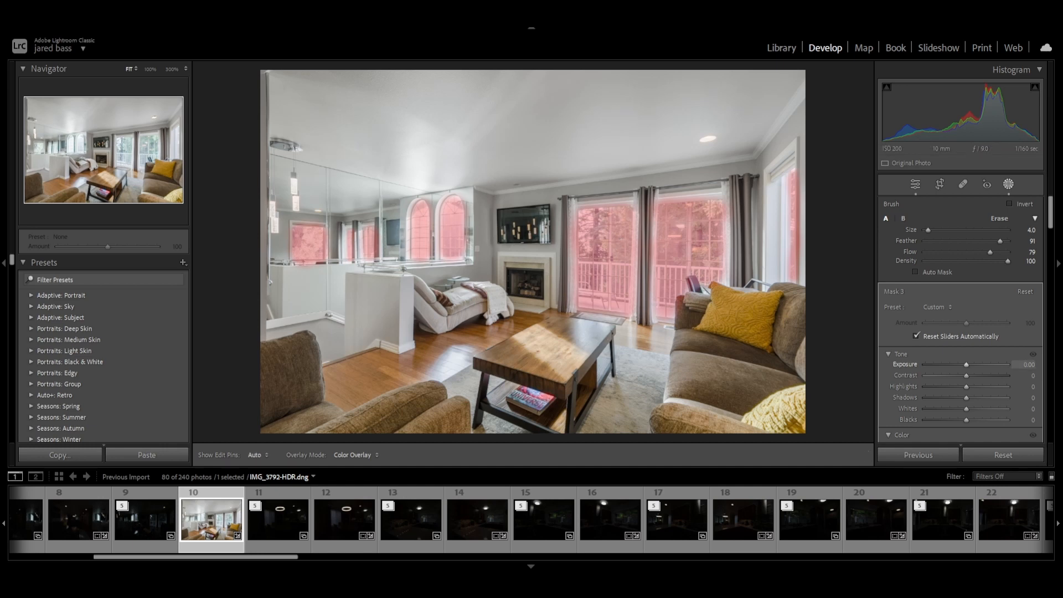
Set the window mask's Exposure to -0.60, Highlights to -9, Blacks to -7 and Temp to 5.
{"action": "key", "text": "o"}
{"action": "left_click_drag", "start_coordinate": [965, 365], "coordinate": [962, 387]}
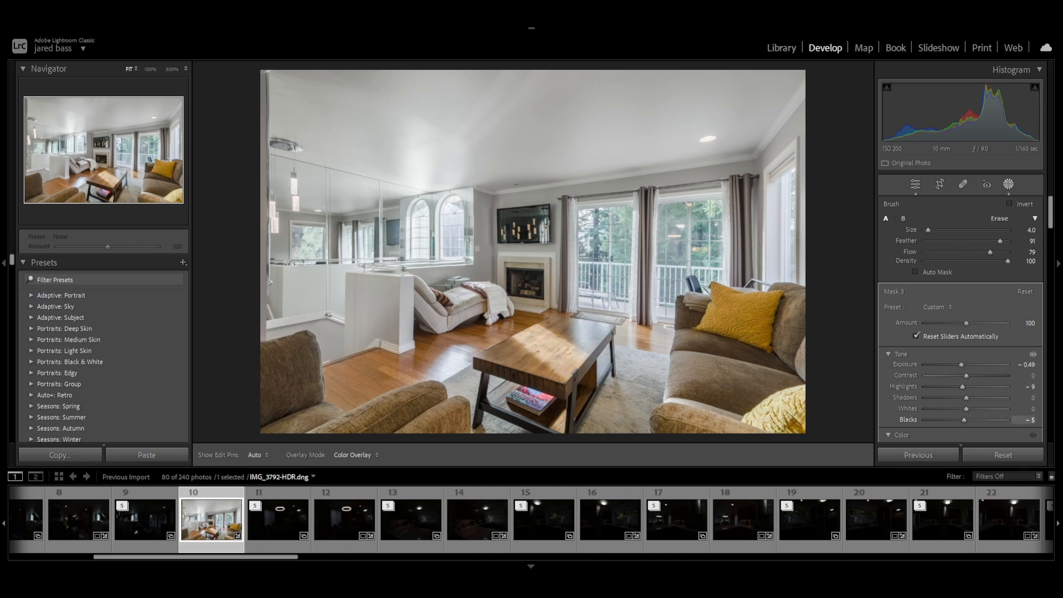
{"action": "left_click_drag", "start_coordinate": [963, 419], "coordinate": [963, 420]}
{"action": "key", "text": "Down"}
{"action": "key", "text": "period"}
{"action": "key", "text": "period"}
{"action": "key", "text": "period"}
{"action": "key", "text": "period"}
{"action": "key", "text": "period"}
{"action": "key", "text": "period"}
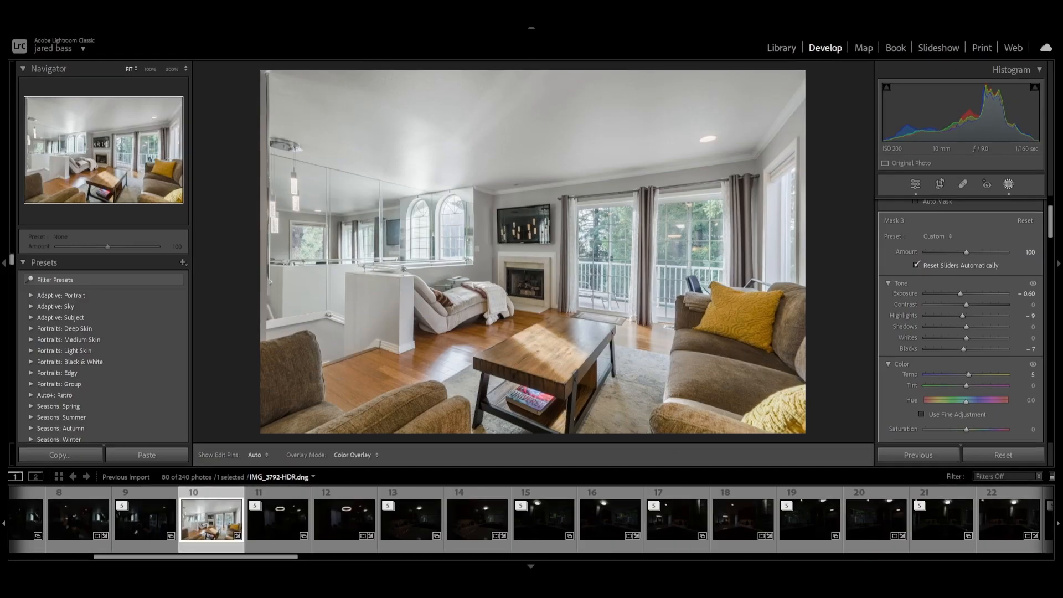
Add a wide radial gradient mask centred on the coffee table, tilted slightly clockwise to cover the seating area and fireplace.
{"action": "key", "text": "shift+m"}
{"action": "mouse_move", "coordinate": [439, 271]}
{"action": "left_mouse_down"}
{"action": "mouse_move", "coordinate": [673, 366]}
{"action": "mouse_move", "coordinate": [673, 403]}
{"action": "left_mouse_up"}
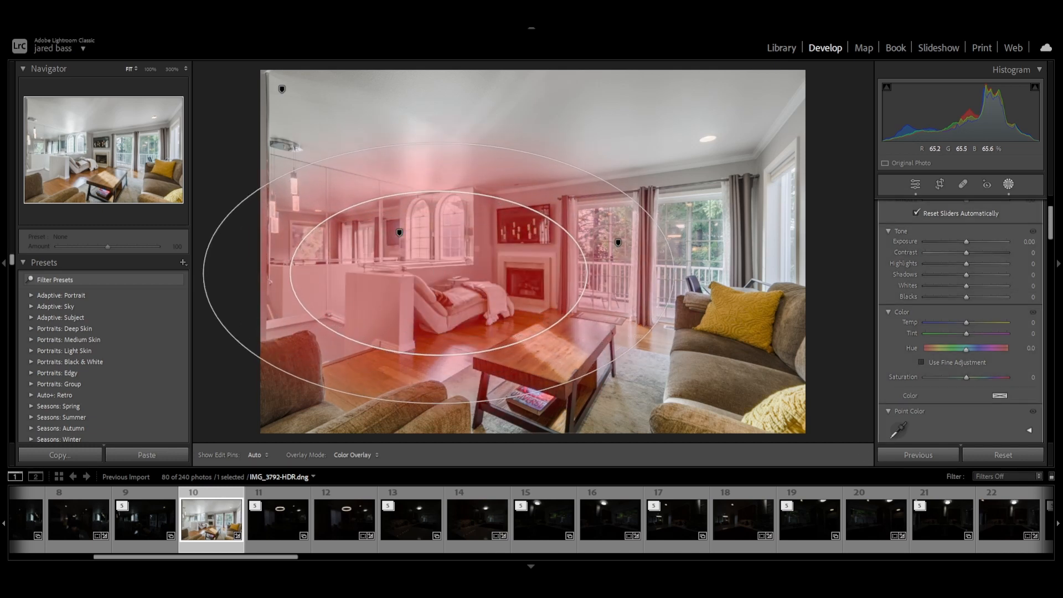
{"action": "left_click_drag", "start_coordinate": [438, 272], "coordinate": [577, 327]}
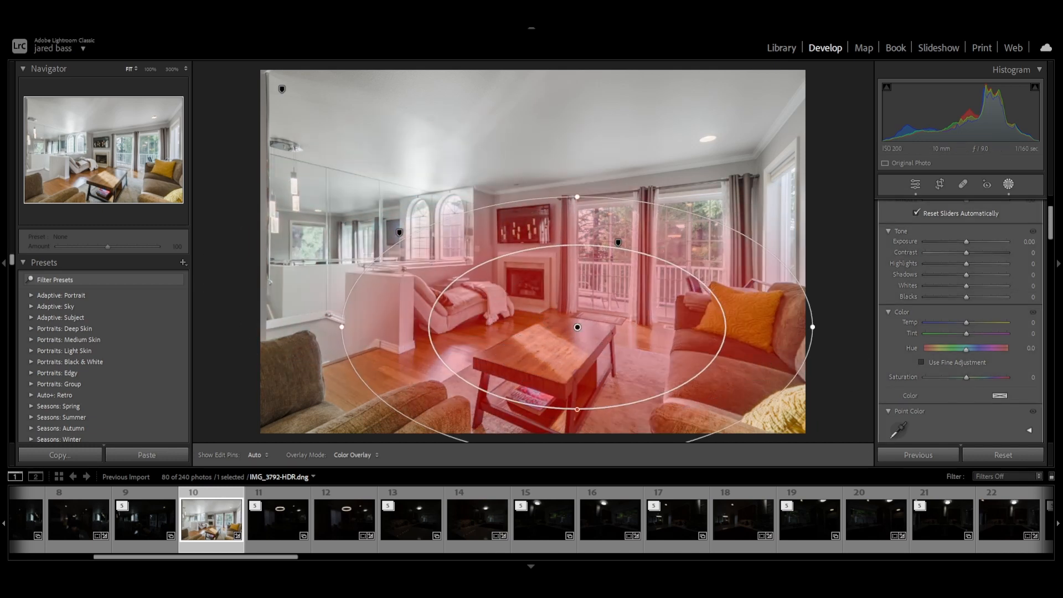
{"action": "left_click_drag", "start_coordinate": [822, 326], "coordinate": [819, 358]}
{"action": "left_click_drag", "start_coordinate": [577, 327], "coordinate": [574, 337]}
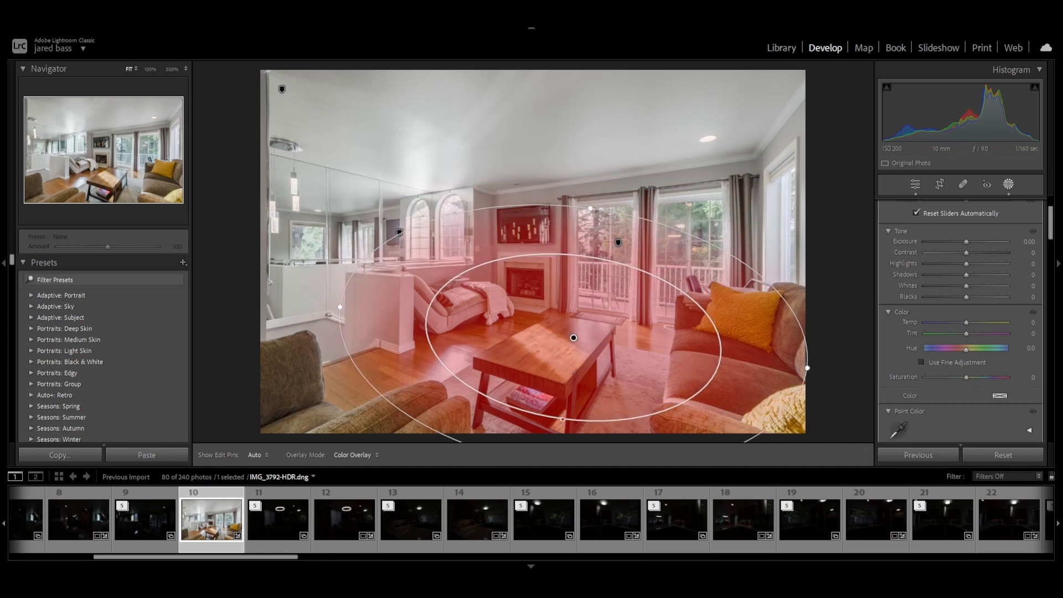
Set the radial mask's Exposure to 0.38, Contrast to 4 and Blacks to -4, and compare the photo before and after.
{"action": "left_click_drag", "start_coordinate": [966, 241], "coordinate": [969, 241]}
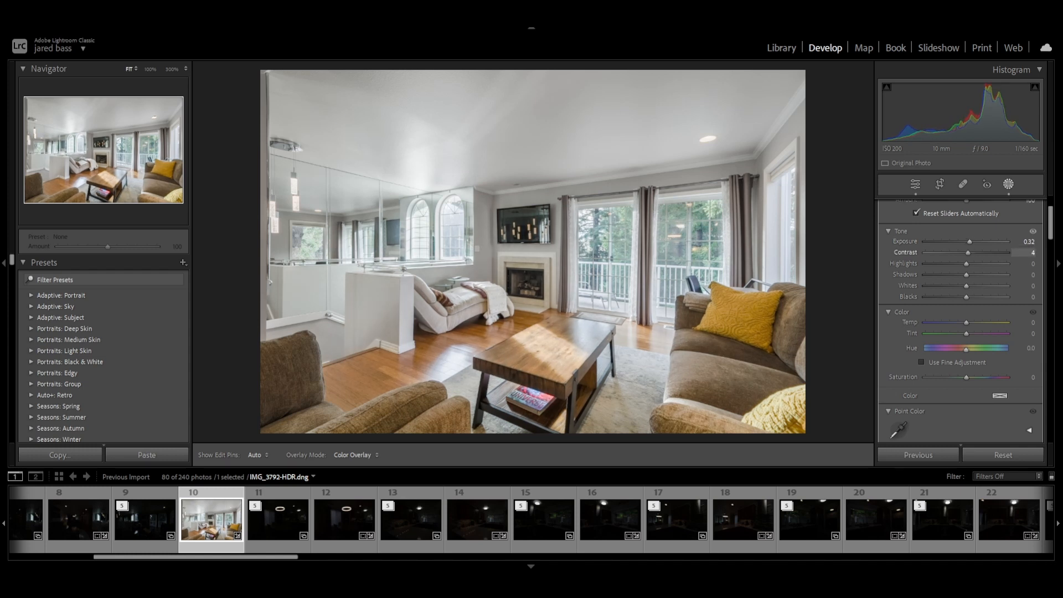
{"action": "left_click_drag", "start_coordinate": [969, 241], "coordinate": [971, 241]}
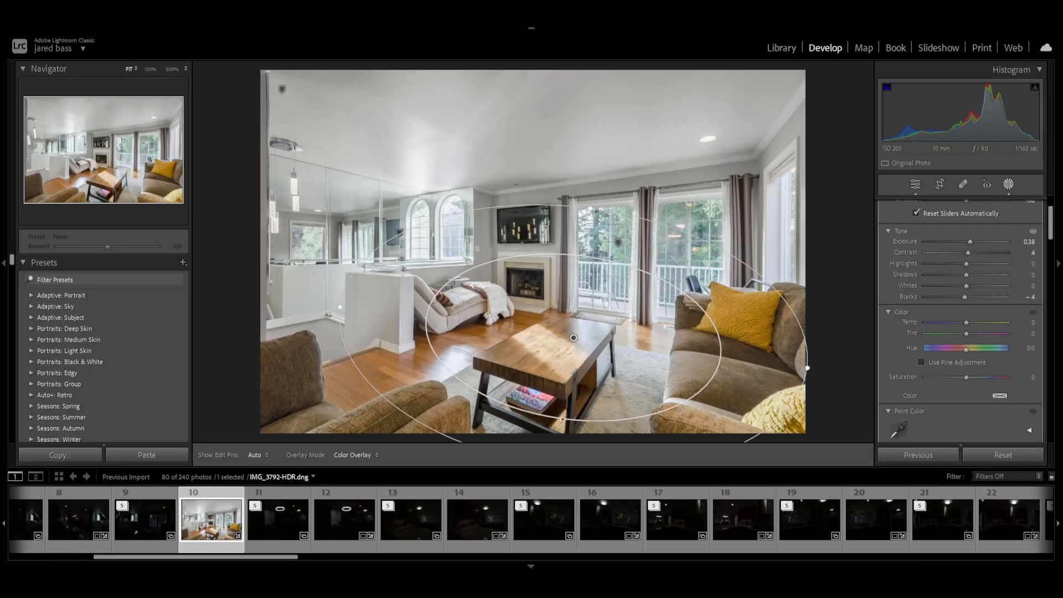
{"action": "key", "text": "backslash"}
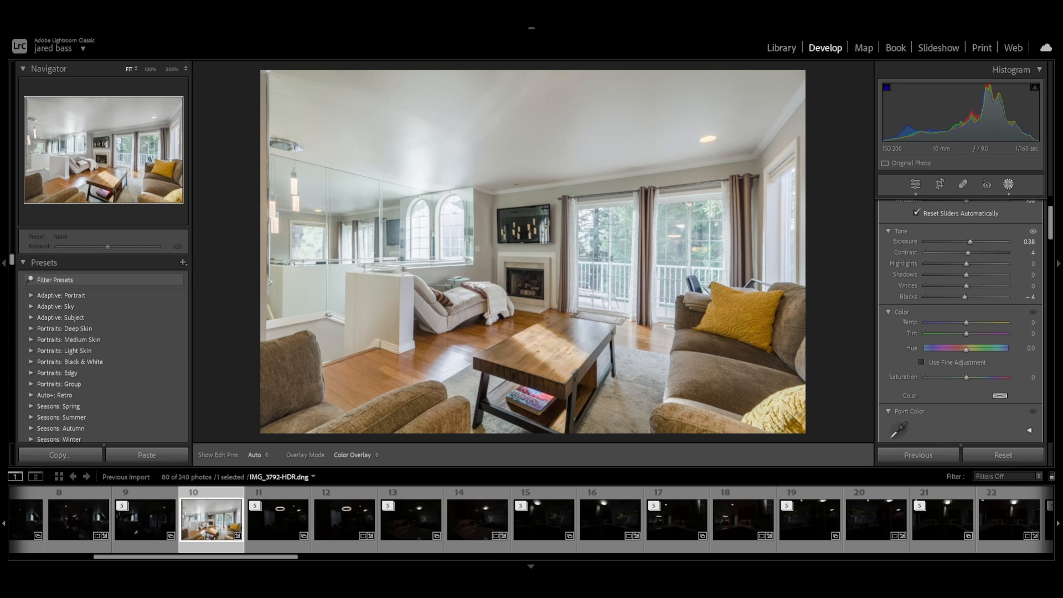
{"action": "key", "text": "backslash"}
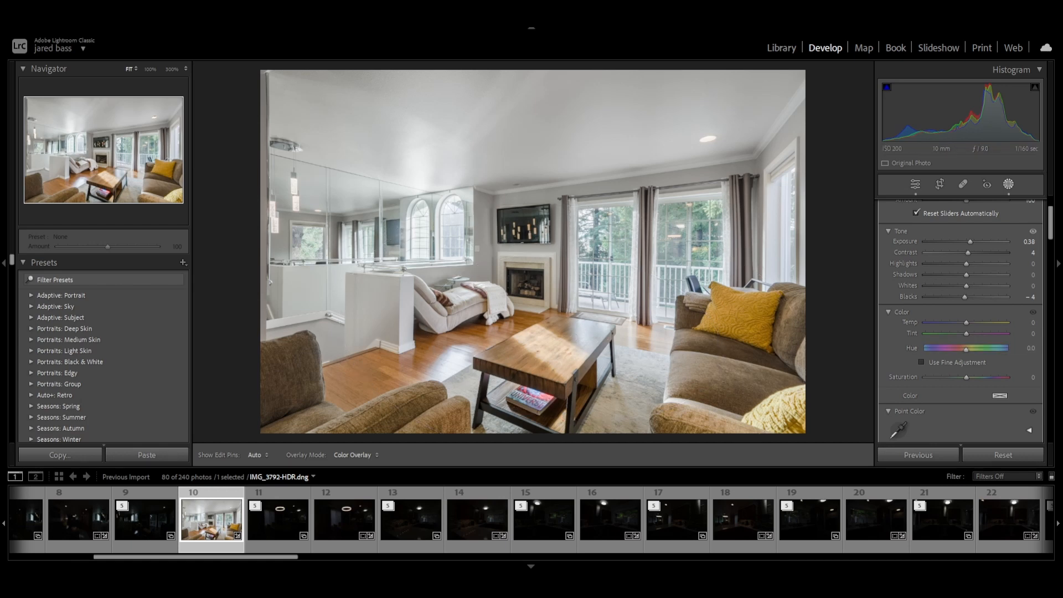
Raise the global Saturation to +16, compare the photo with IMG_3762-HDR.dng in Reference View, and return to the single-photo view.
{"action": "key", "text": "shift+w"}
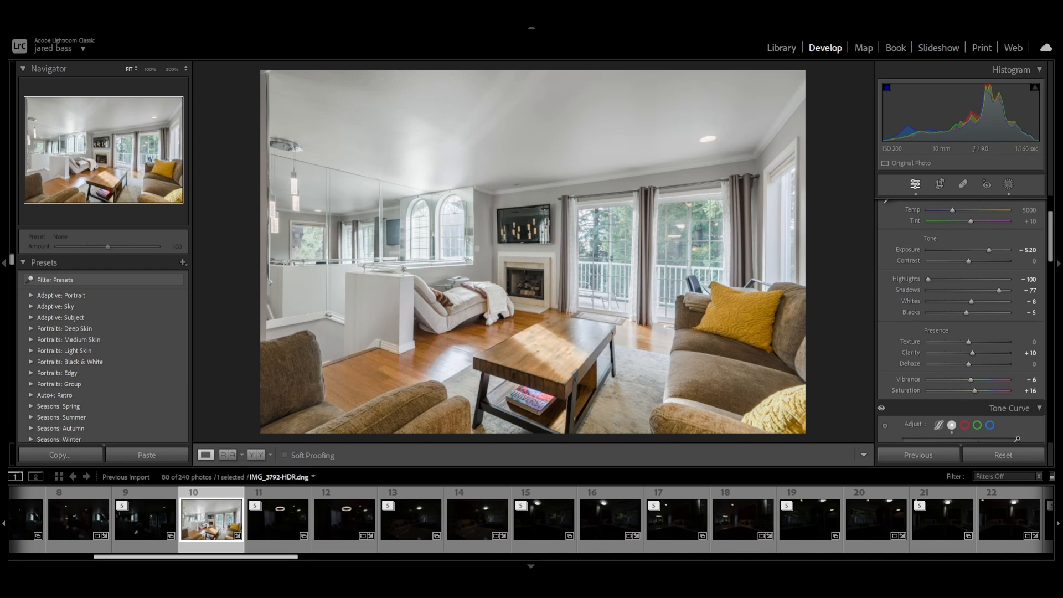
{"action": "scroll", "coordinate": [531, 520], "scroll_direction": "left", "scroll_amount": 2}
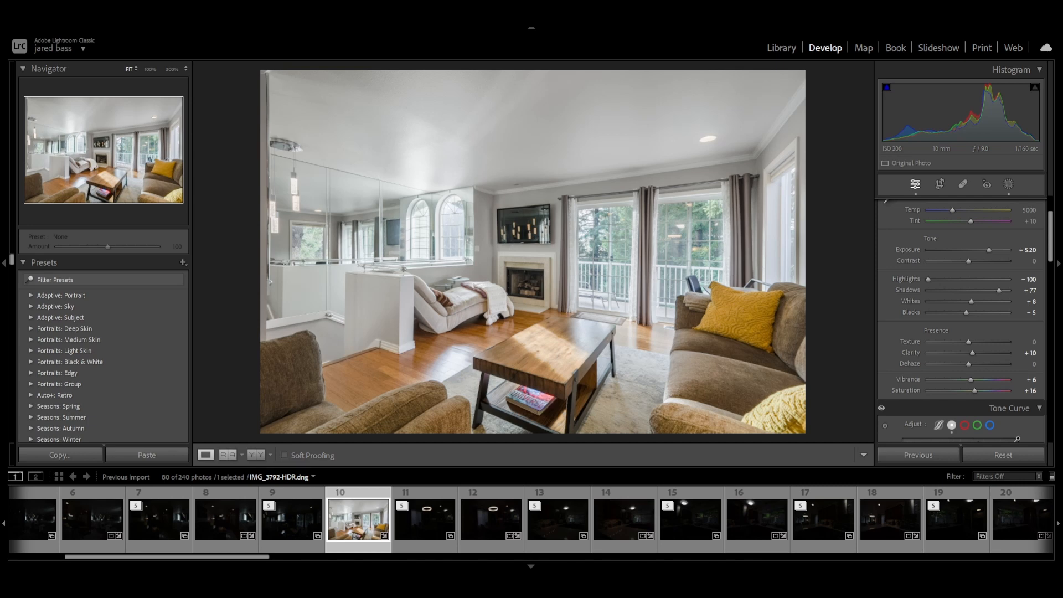
{"action": "key", "text": "shift+r"}
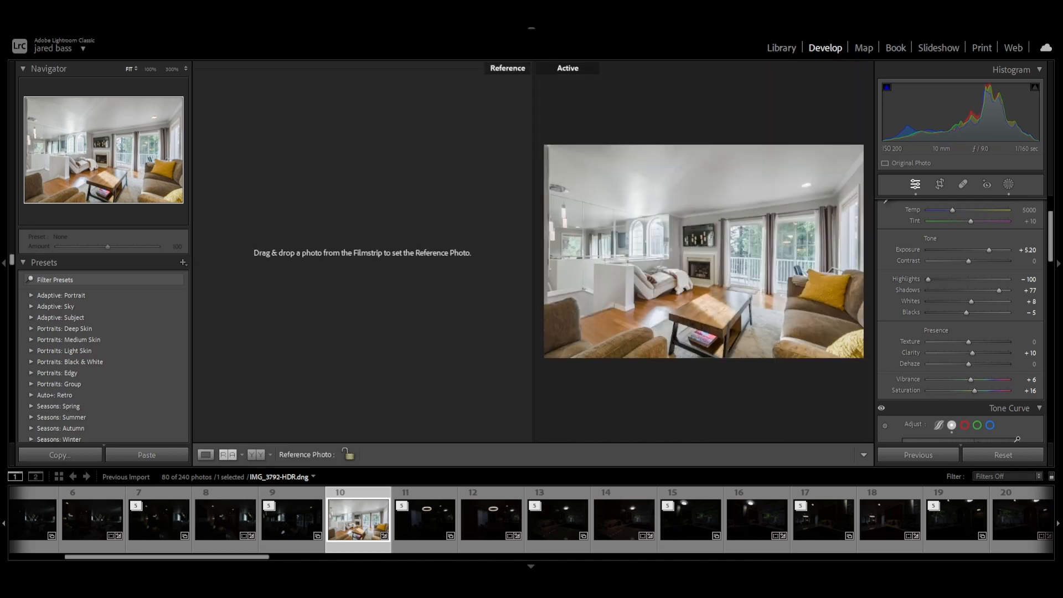
{"action": "scroll", "coordinate": [118, 519], "scroll_direction": "left", "scroll_amount": 2}
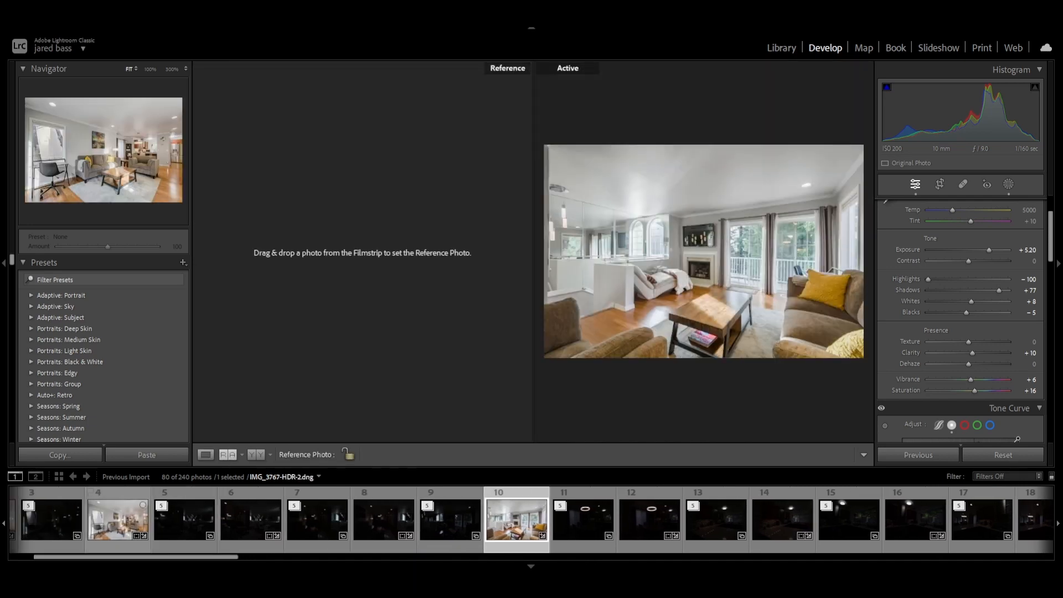
{"action": "scroll", "coordinate": [118, 519], "scroll_direction": "left", "scroll_amount": 2}
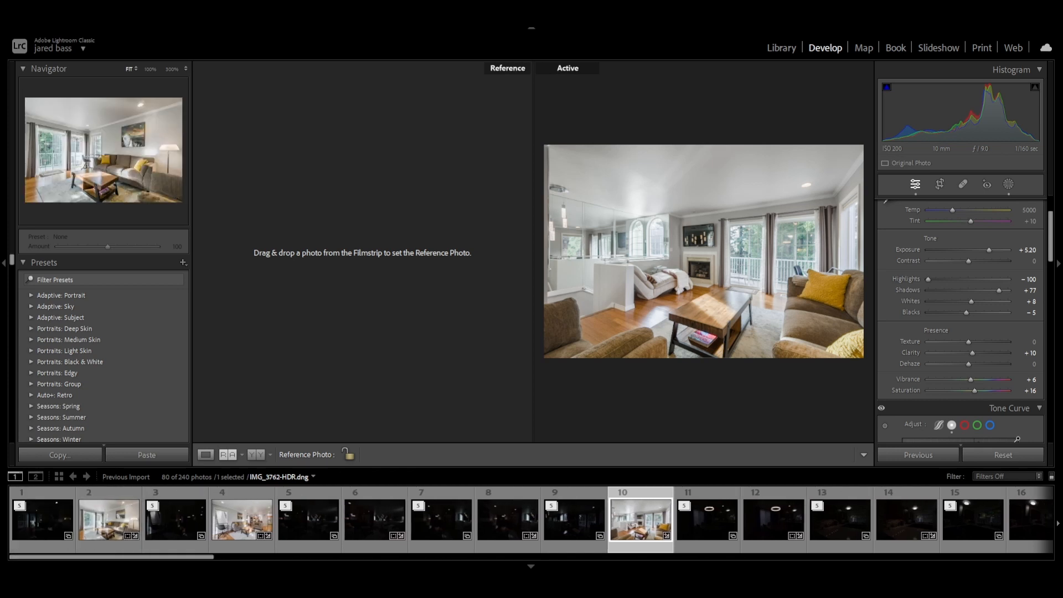
{"action": "left_click_drag", "start_coordinate": [118, 519], "coordinate": [362, 252]}
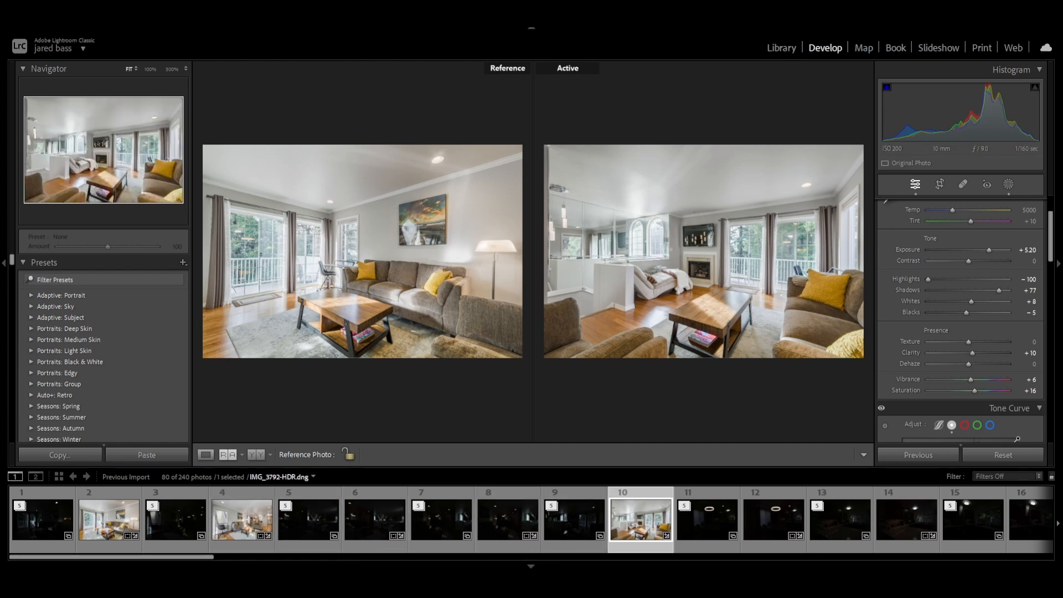
{"action": "left_click", "coordinate": [206, 455]}
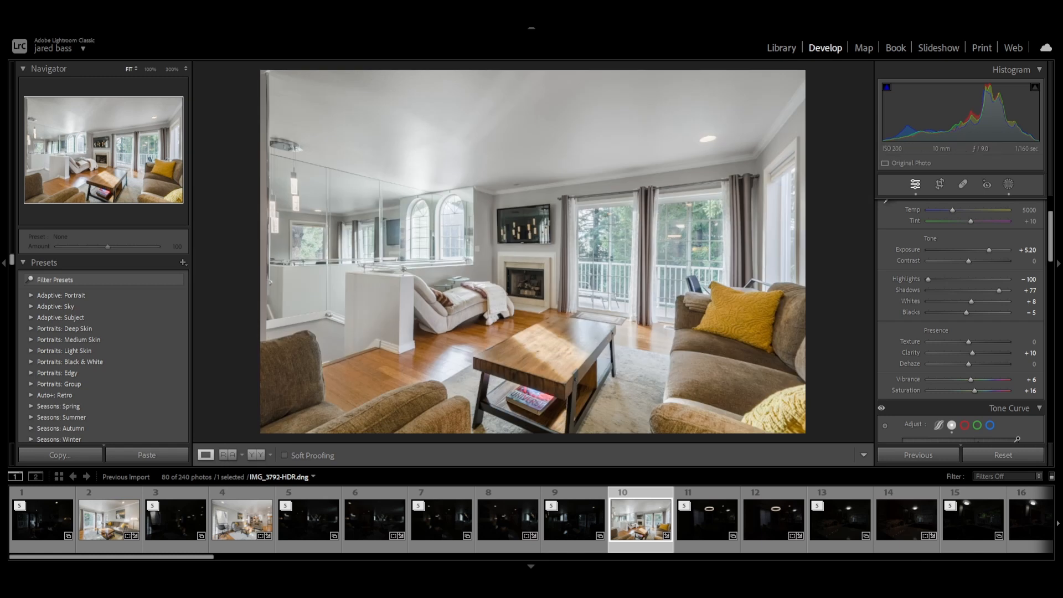